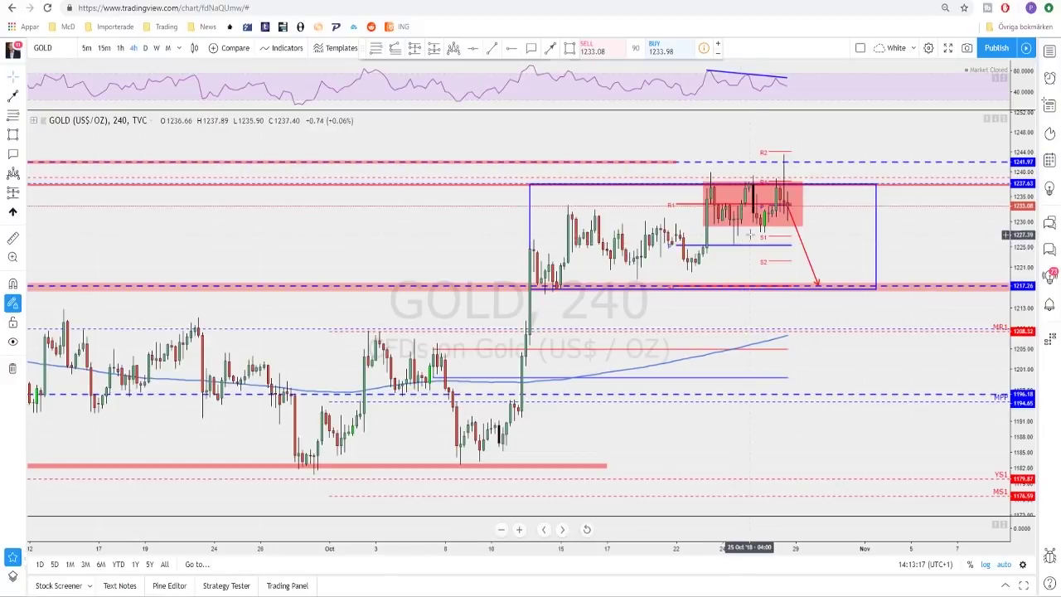
Delete the red downward projection arrow from the 4-hour gold chart and switch the chart to the weekly interval
click(801, 246)
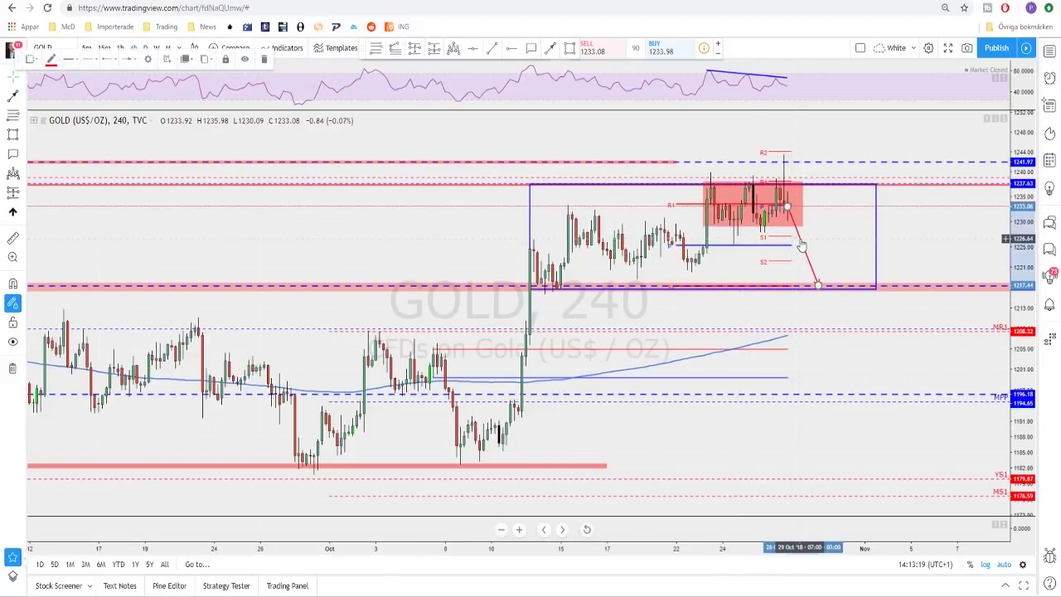
key(Delete)
scroll(775, 273, up, 1)
click(158, 48)
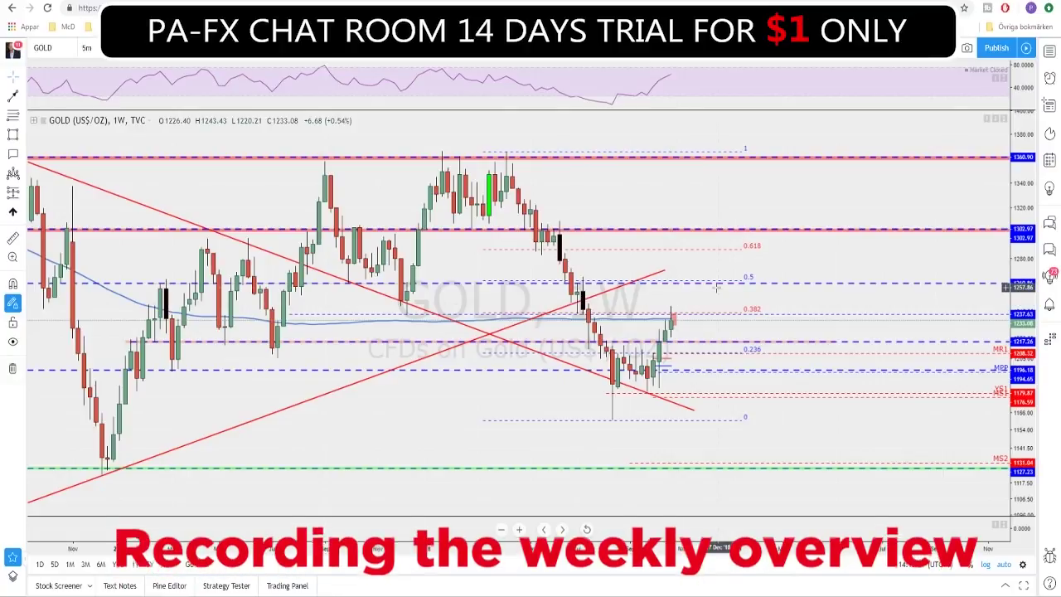
Switch the gold chart to the daily interval and examine the price history back to mid-2017 and the recent candles
text(1D)
key(Return)
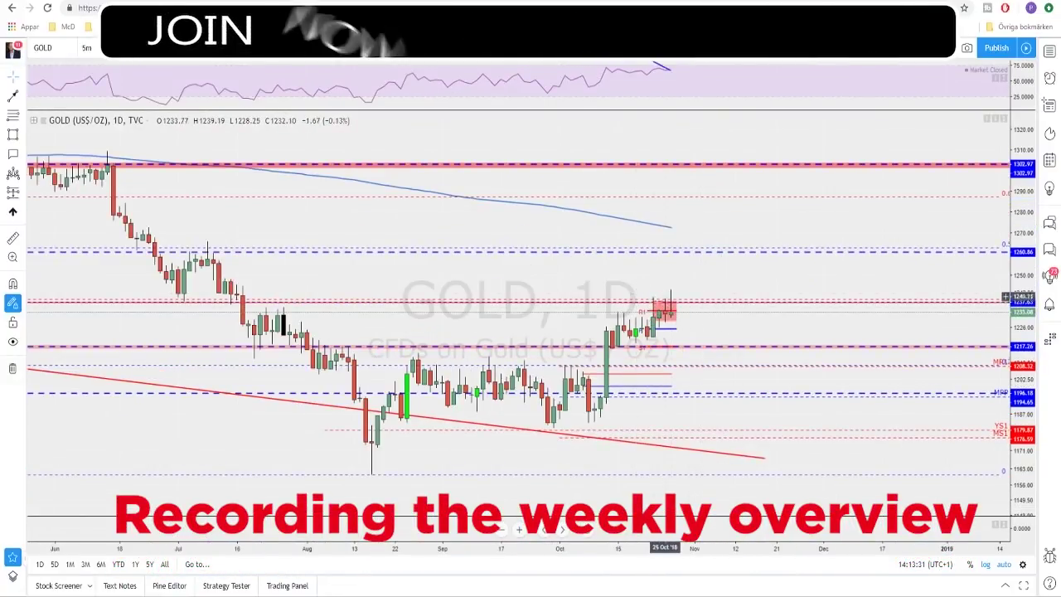
scroll(681, 307, down, 4)
scroll(664, 318, down, 3)
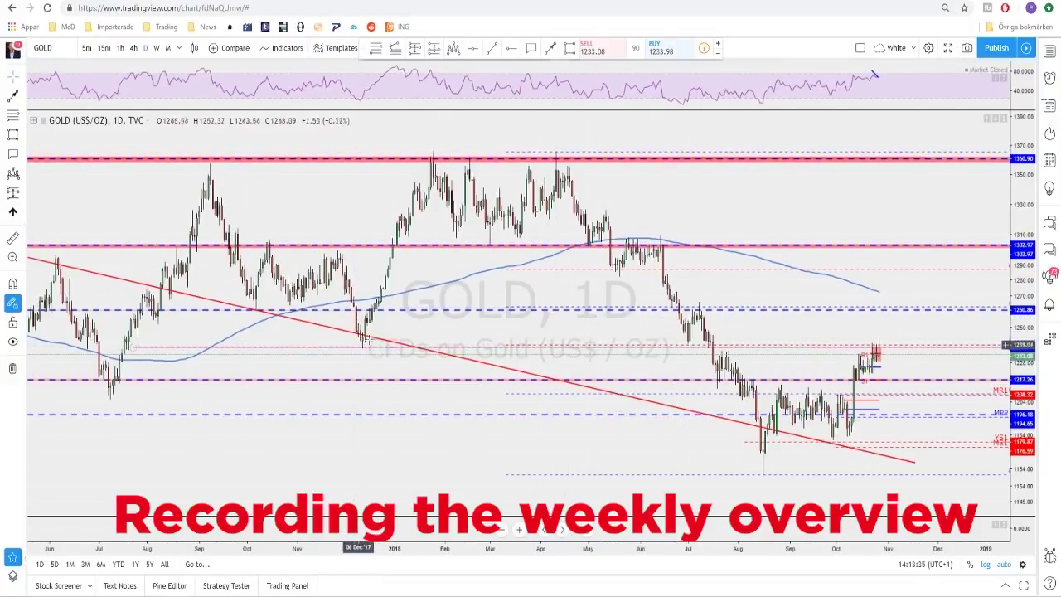
scroll(389, 341, up, 3)
scroll(595, 341, up, 2)
scroll(733, 290, up, 2)
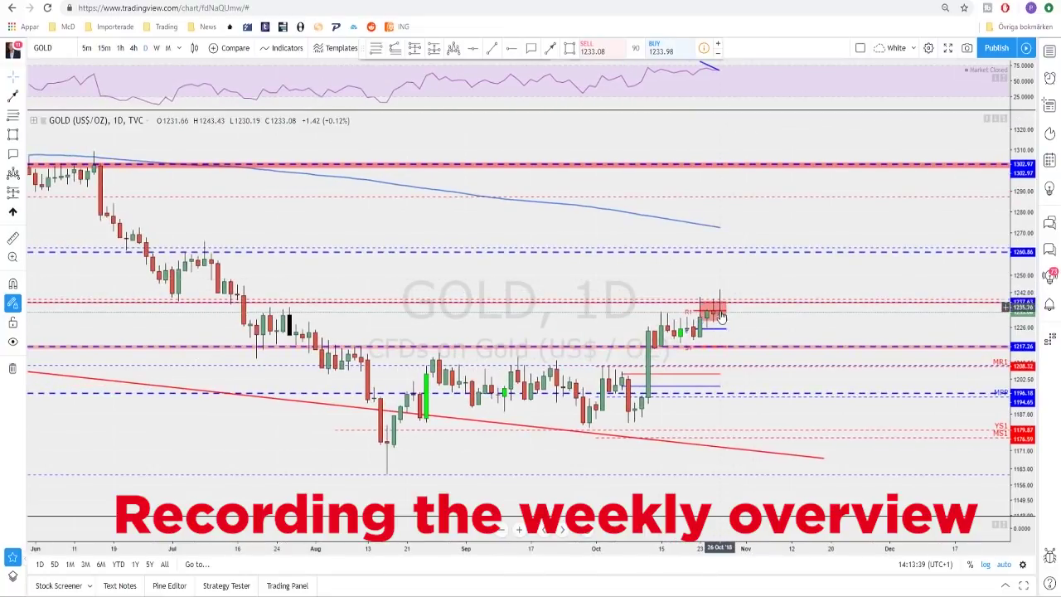
Return the gold chart to the 4-hour interval and draw a red arrow from about 1233.69 down to the 1217.26 support
click(133, 48)
scroll(713, 232, down, 3)
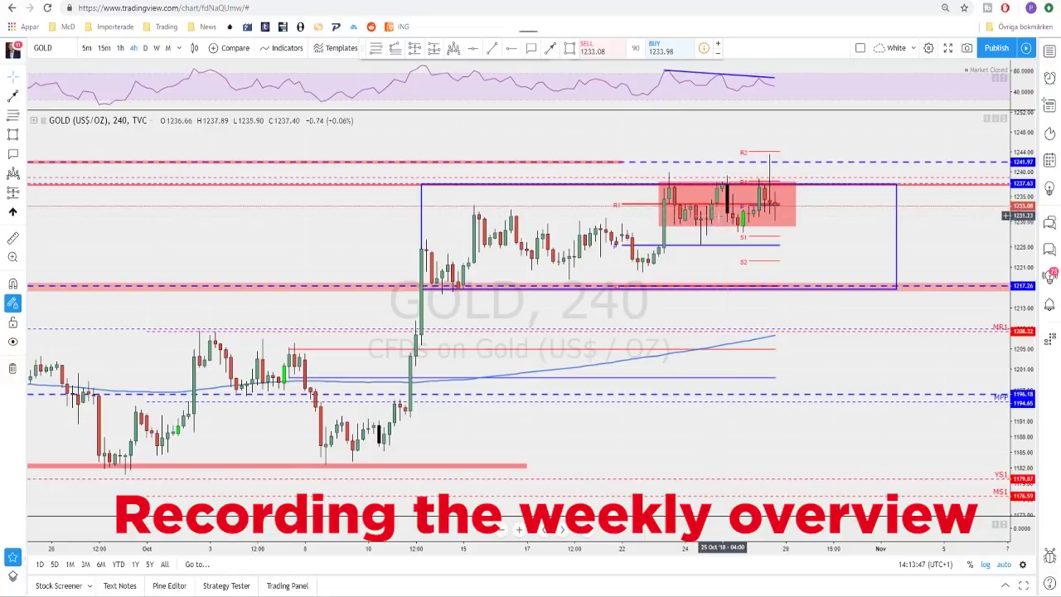
click(727, 232)
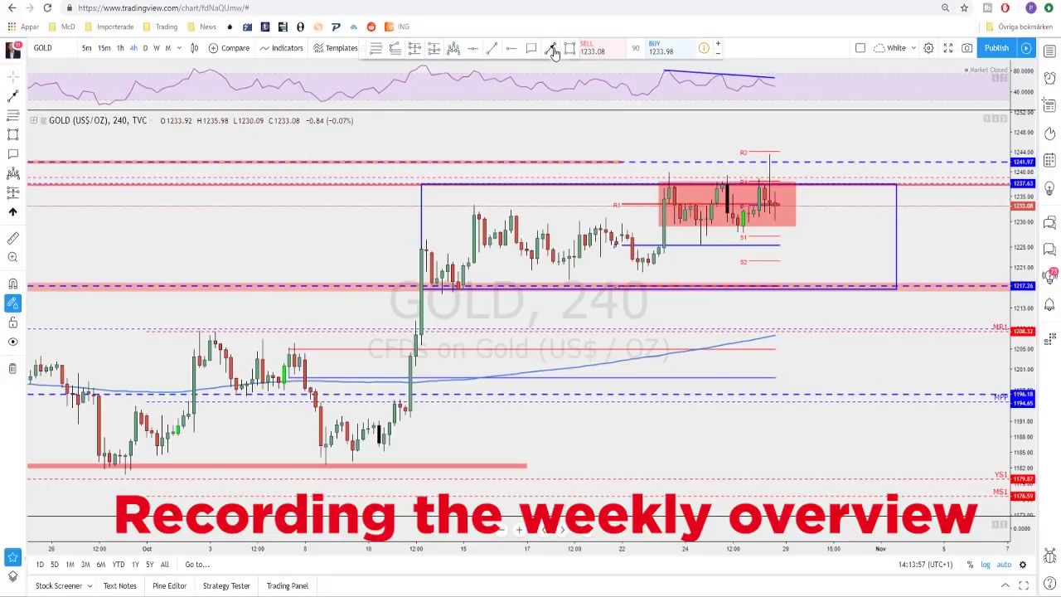
click(552, 50)
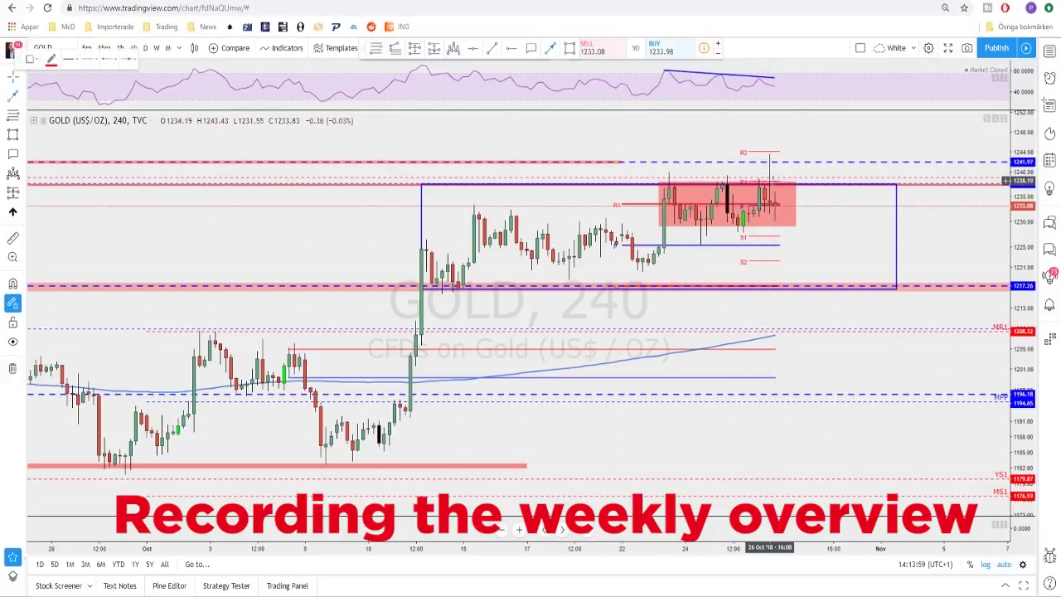
click(776, 204)
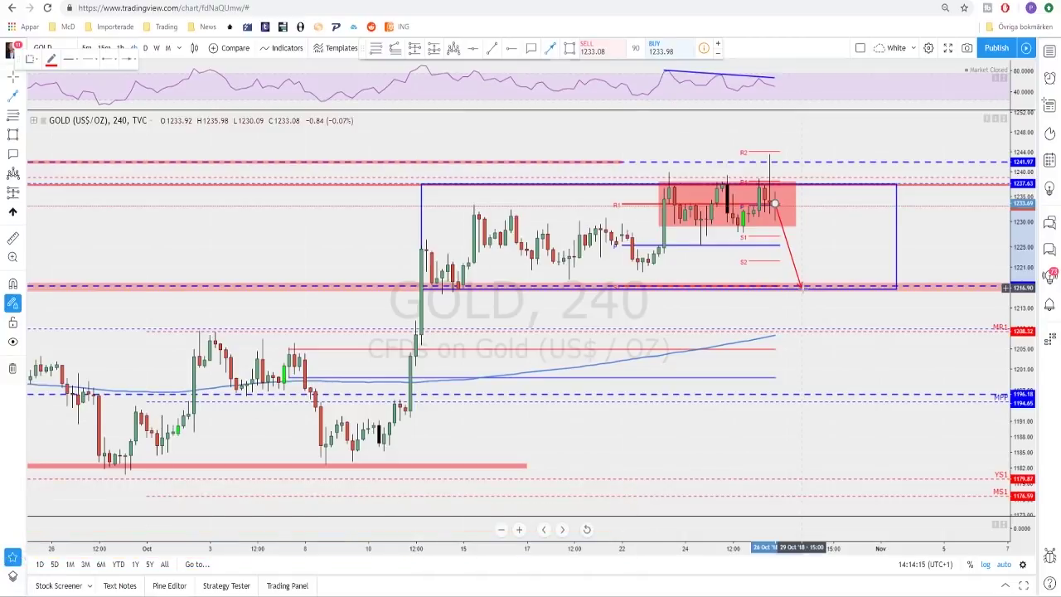
click(800, 286)
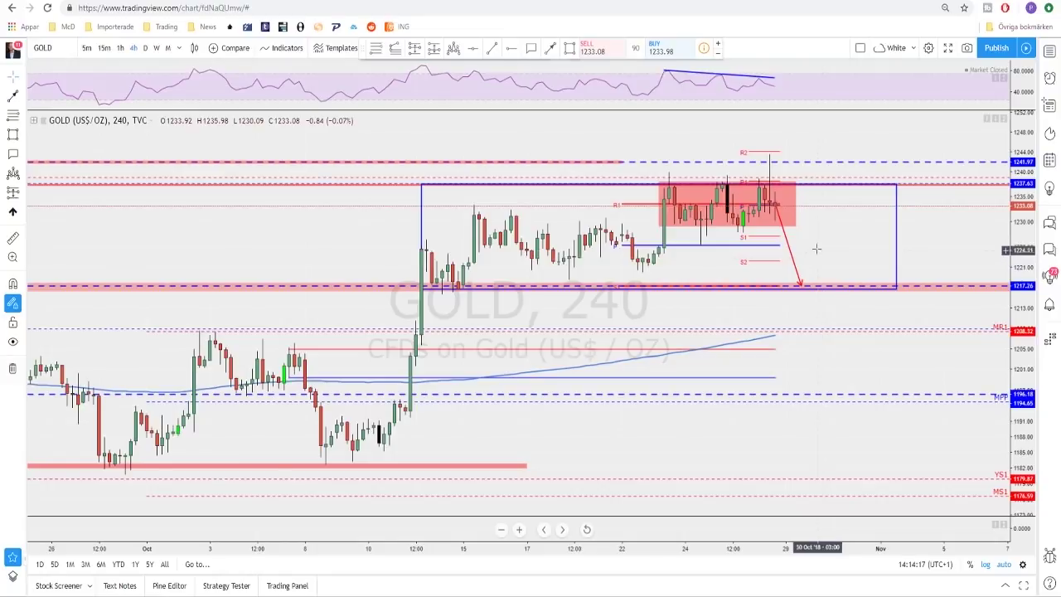
Shorten the red arrow so its tip ends at about 1224, near the blue line below the red zone
scroll(815, 246, down, 1)
scroll(817, 246, up, 1)
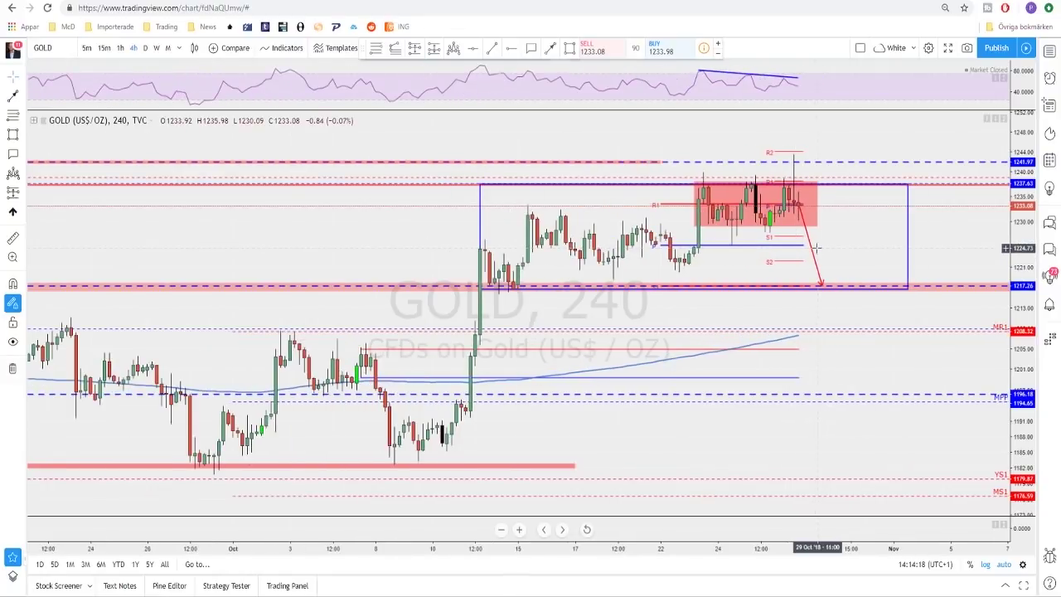
click(824, 289)
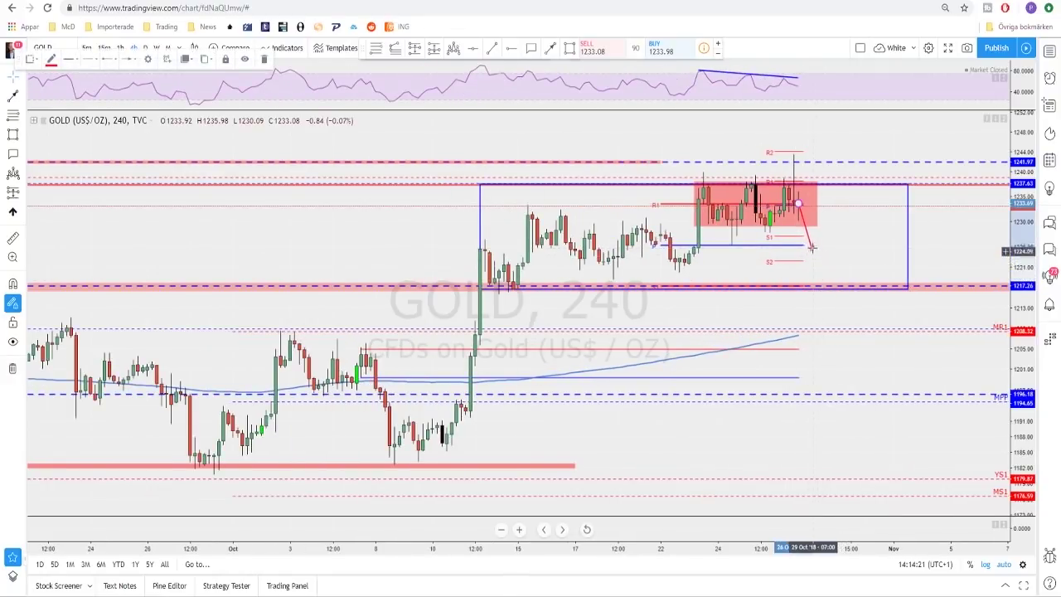
drag(821, 280, 807, 244)
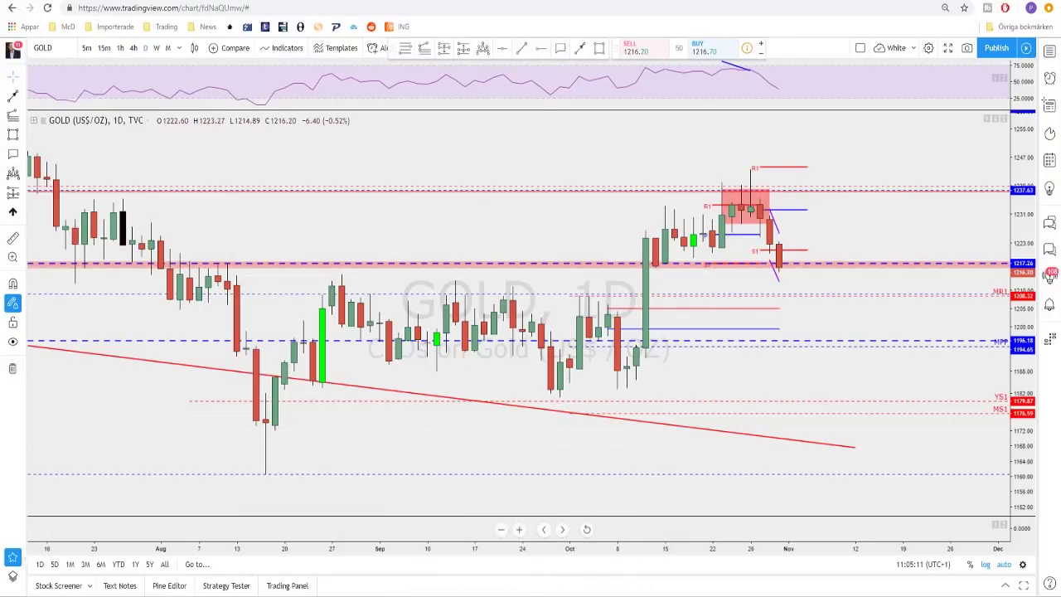
Examine the daily gold chart, comparing the late October rejection near 1237.63 with price history back to 2017
scroll(572, 229, down, 3)
scroll(683, 232, up, 2)
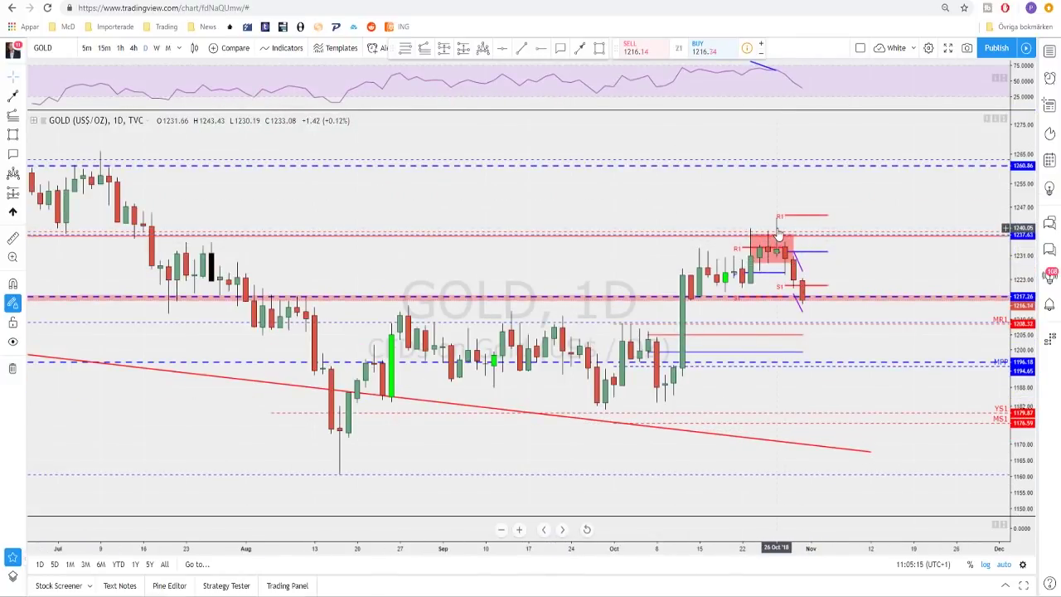
scroll(776, 238, down, 5)
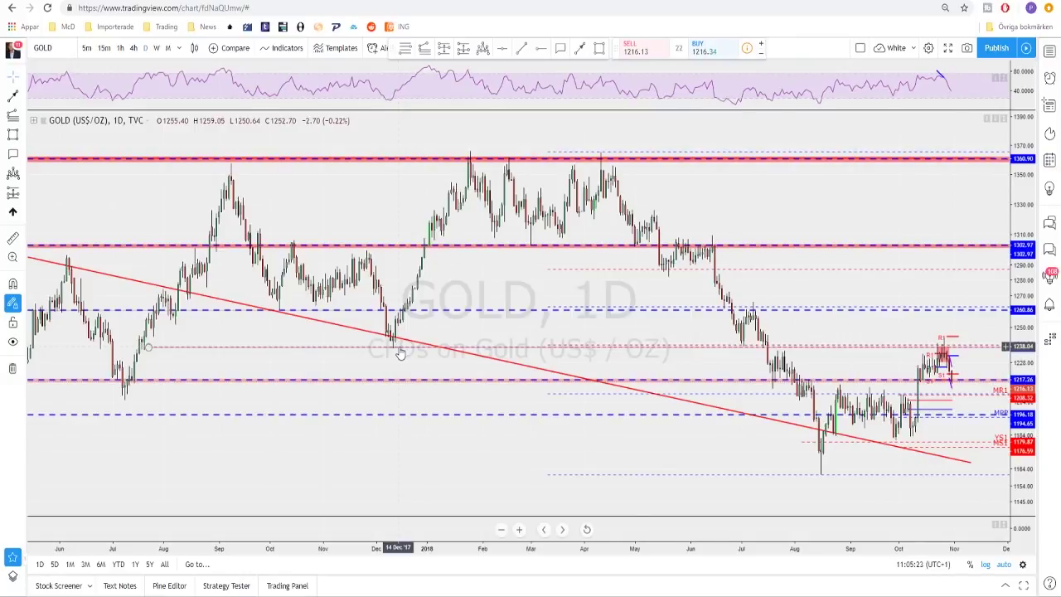
scroll(399, 352, up, 1)
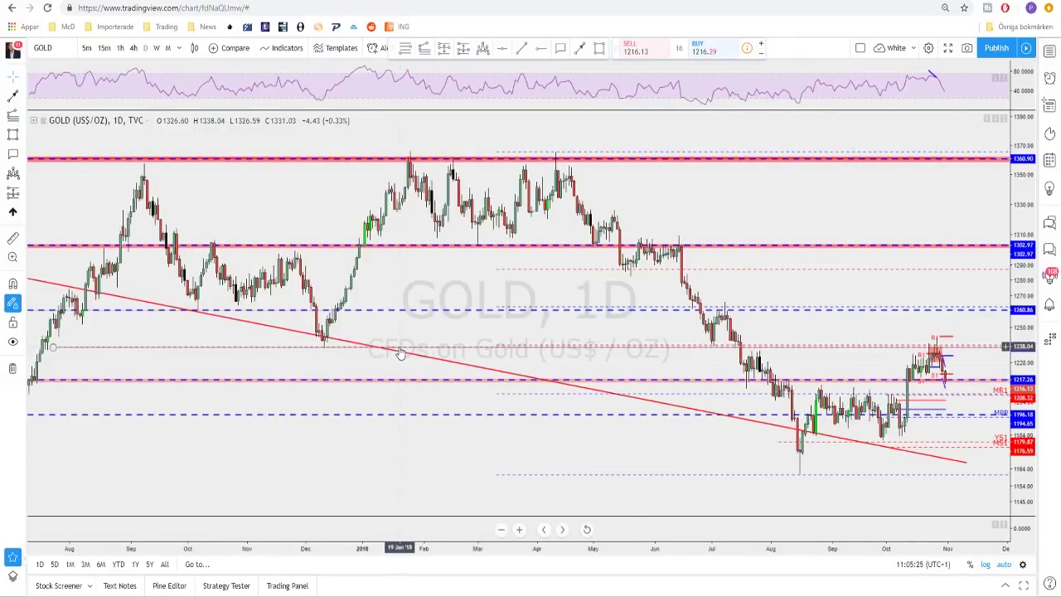
Review the blue range box and red resistance zone on the 4-hour gold chart and switch to the 1-hour interval
click(137, 48)
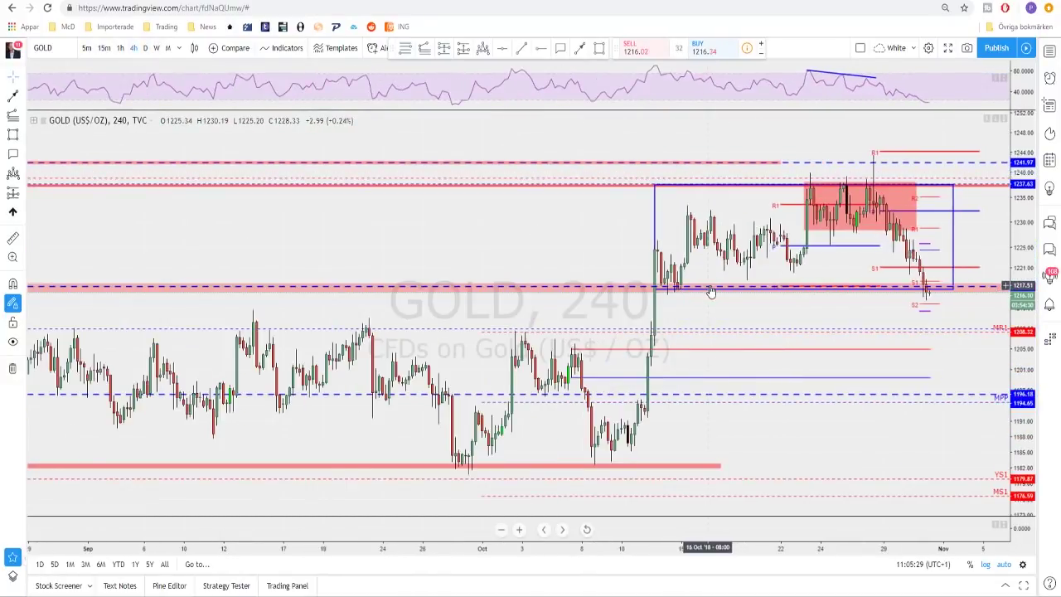
scroll(774, 297, up, 3)
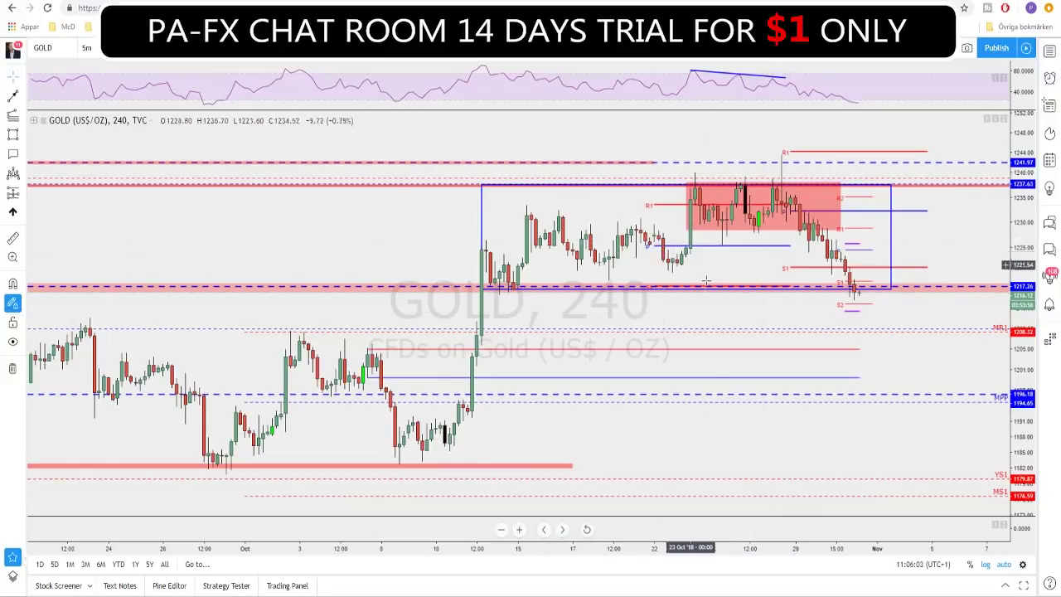
drag(718, 262, 651, 260)
scroll(692, 193, down, 2)
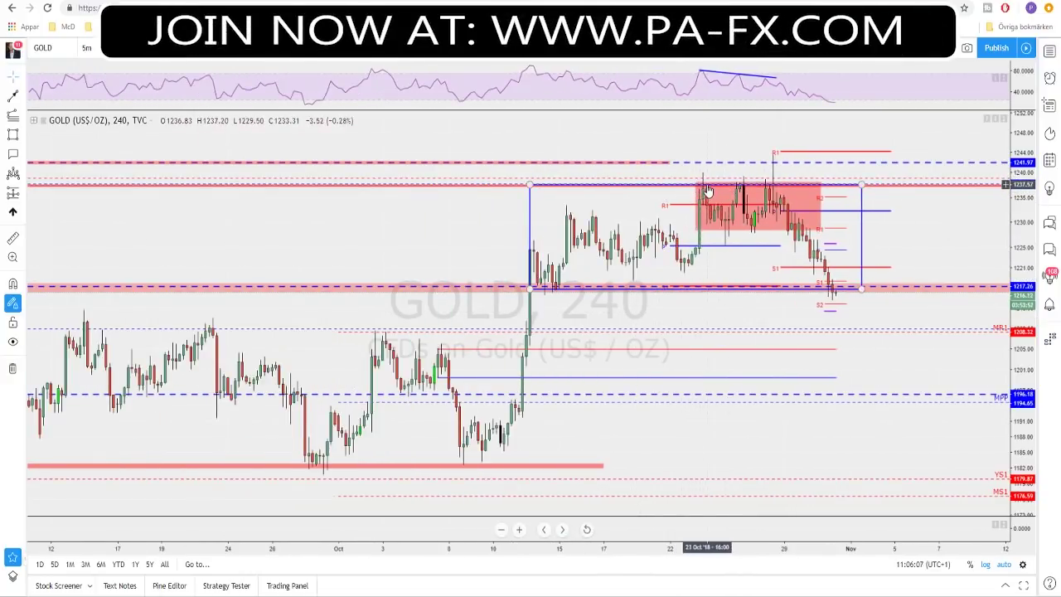
scroll(703, 190, up, 1)
scroll(703, 191, up, 3)
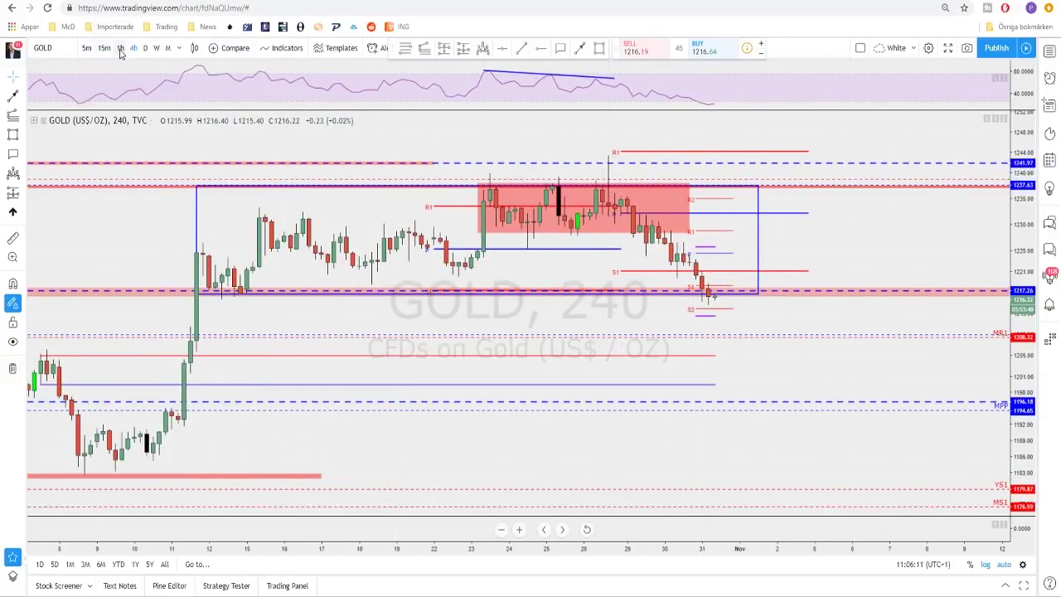
click(120, 48)
scroll(580, 223, down, 2)
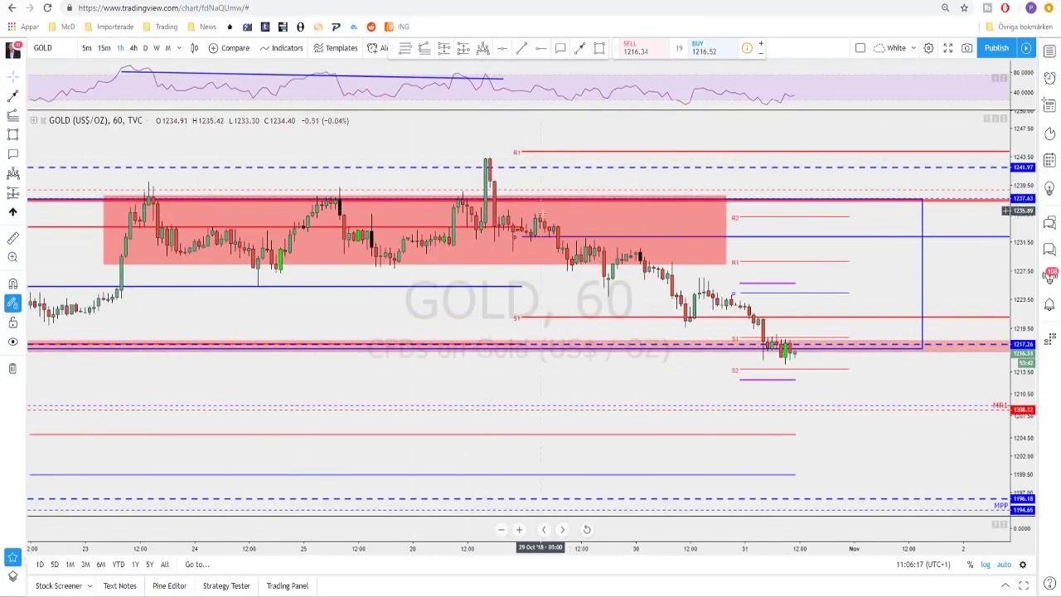
click(598, 51)
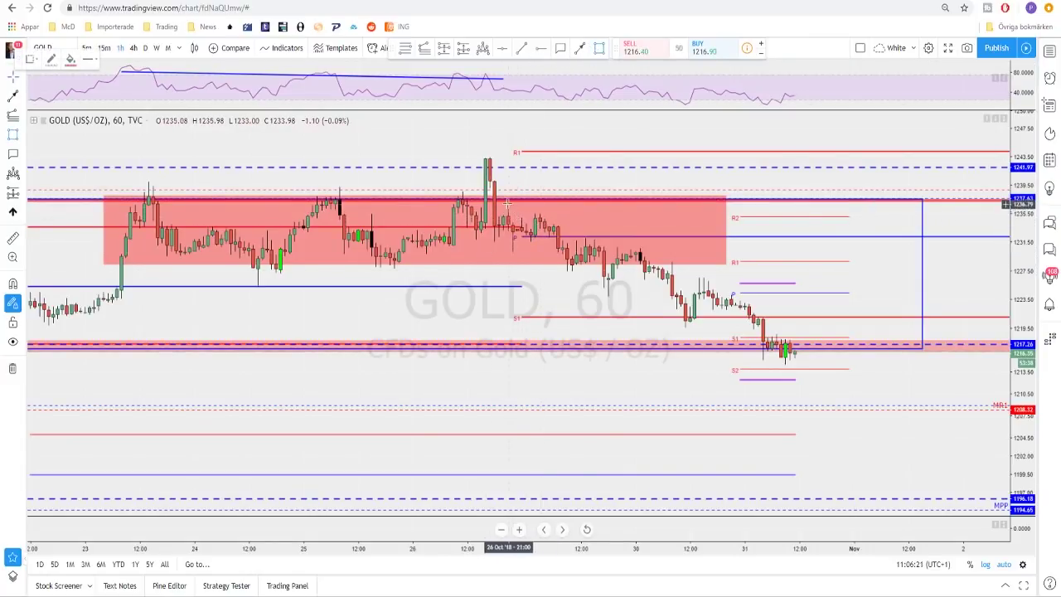
mouse_move(509, 148)
mouse_down()
mouse_move(530, 330)
mouse_move(521, 326)
mouse_up()
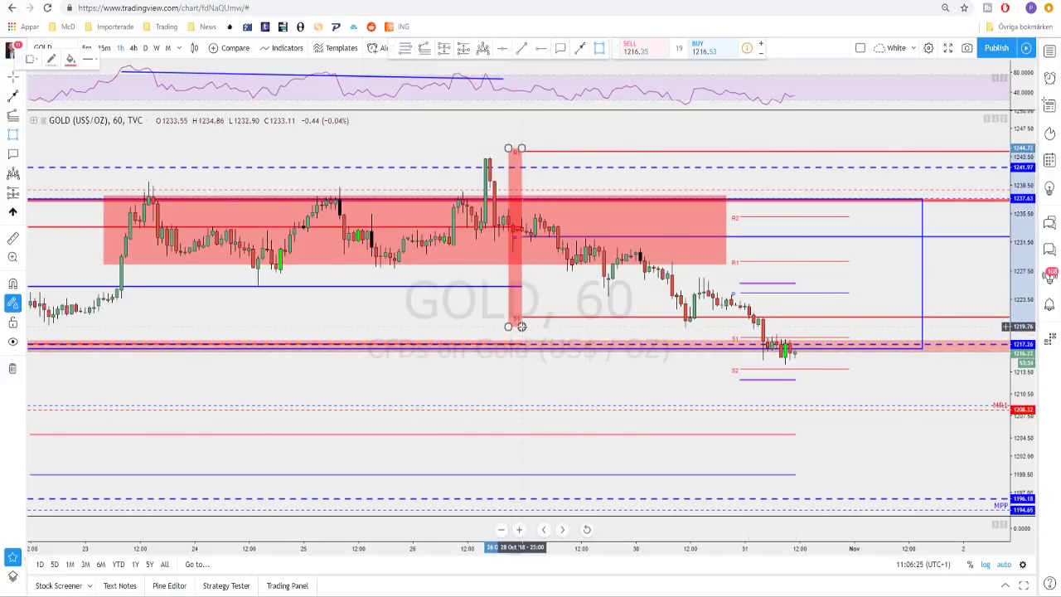
key(Escape)
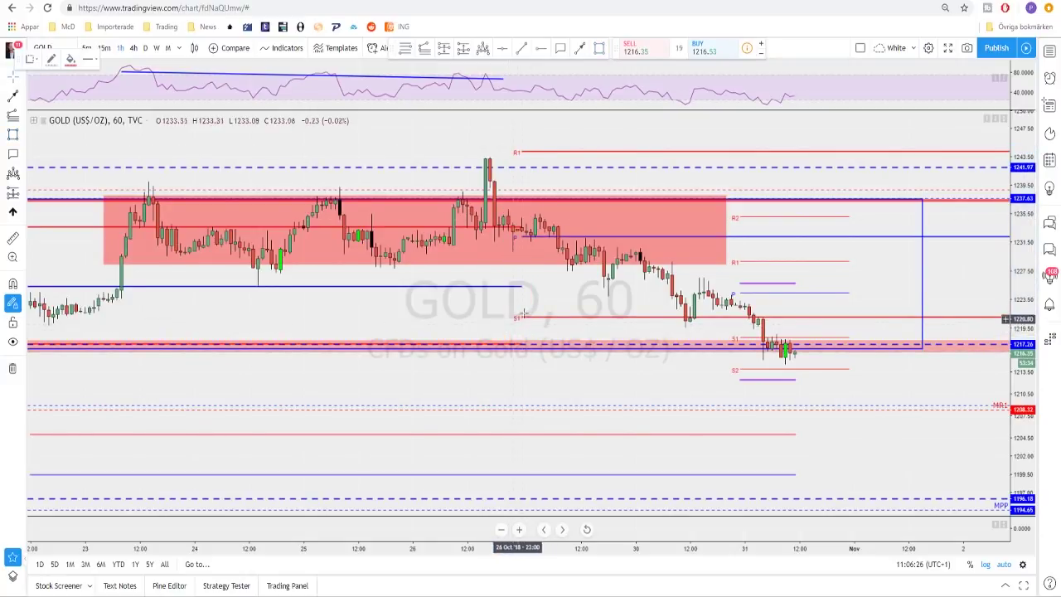
Draw a vertical blue trend line at the end of 26 October from about 1244.56 down to about 1220.57
click(525, 50)
drag(516, 150, 521, 319)
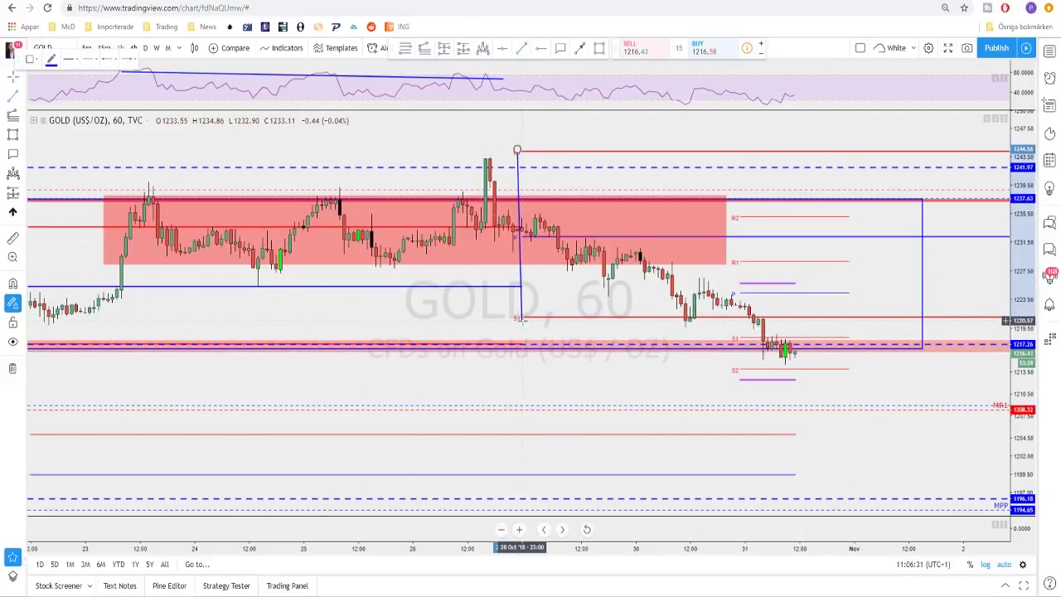
drag(522, 319, 519, 319)
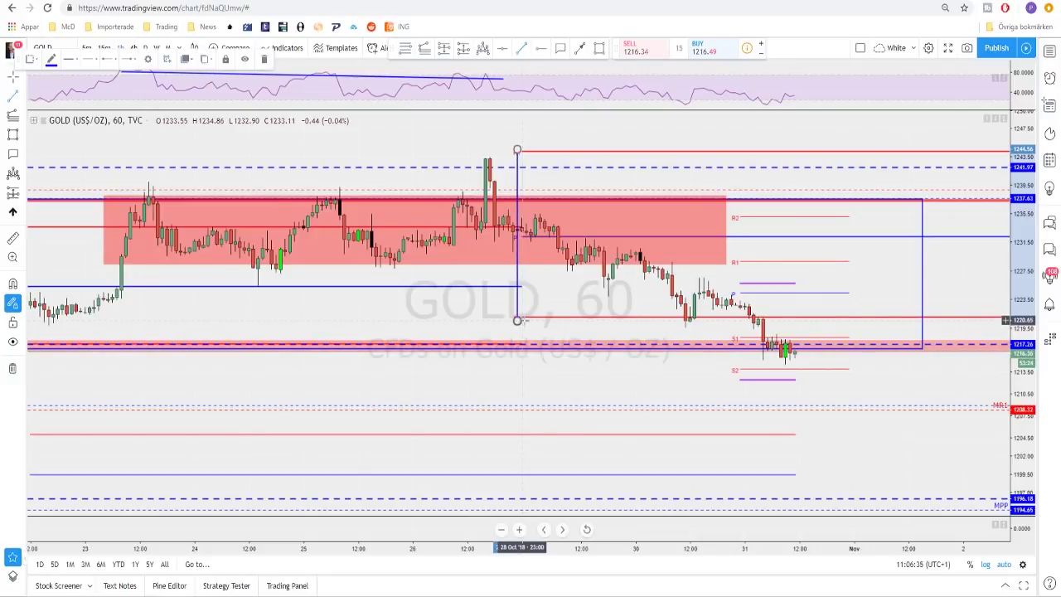
Draw zigzag red arrows along the 29 October decline: down to about 1227, up to about 1231, and down to about 1223
scroll(481, 282, up, 2)
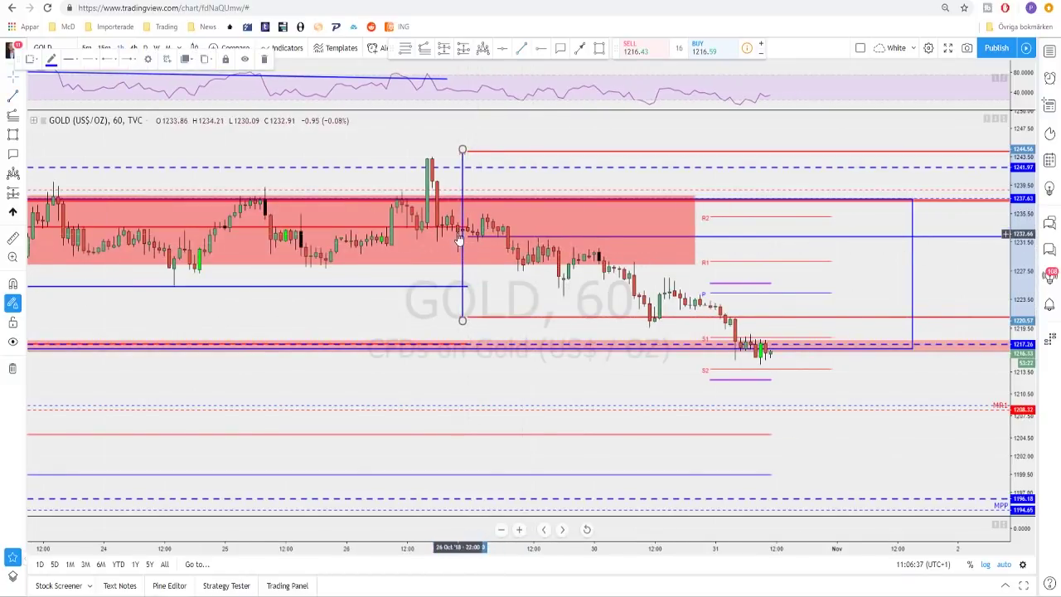
scroll(497, 265, down, 2)
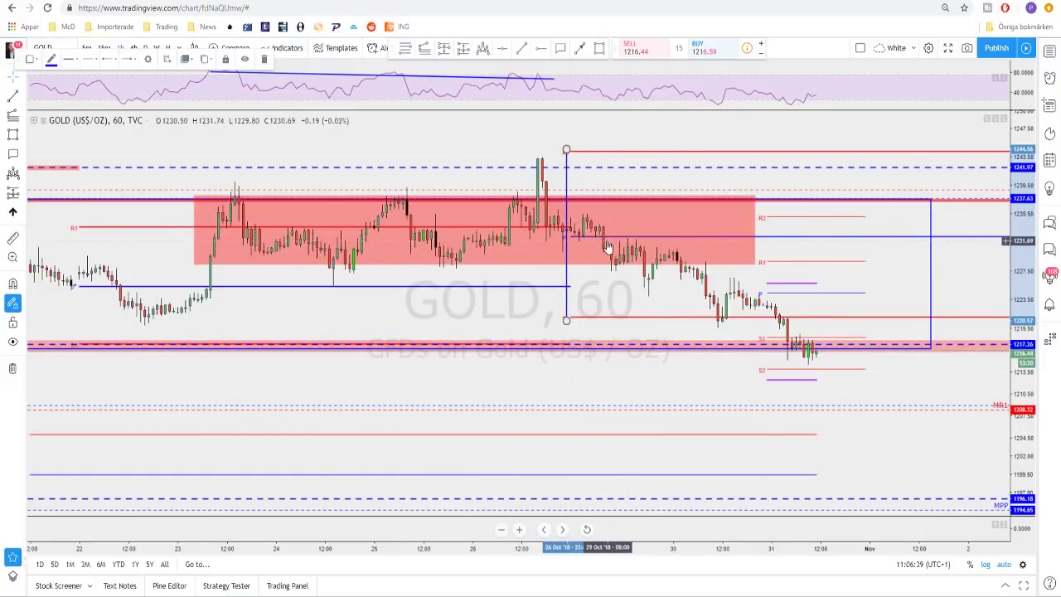
scroll(580, 249, down, 2)
scroll(506, 257, up, 1)
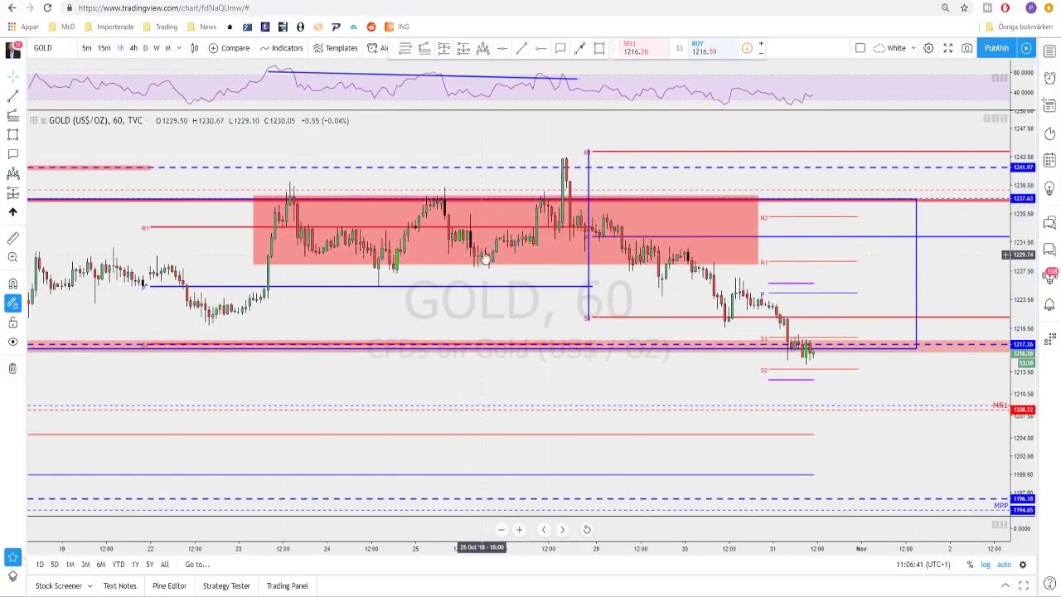
scroll(524, 243, down, 3)
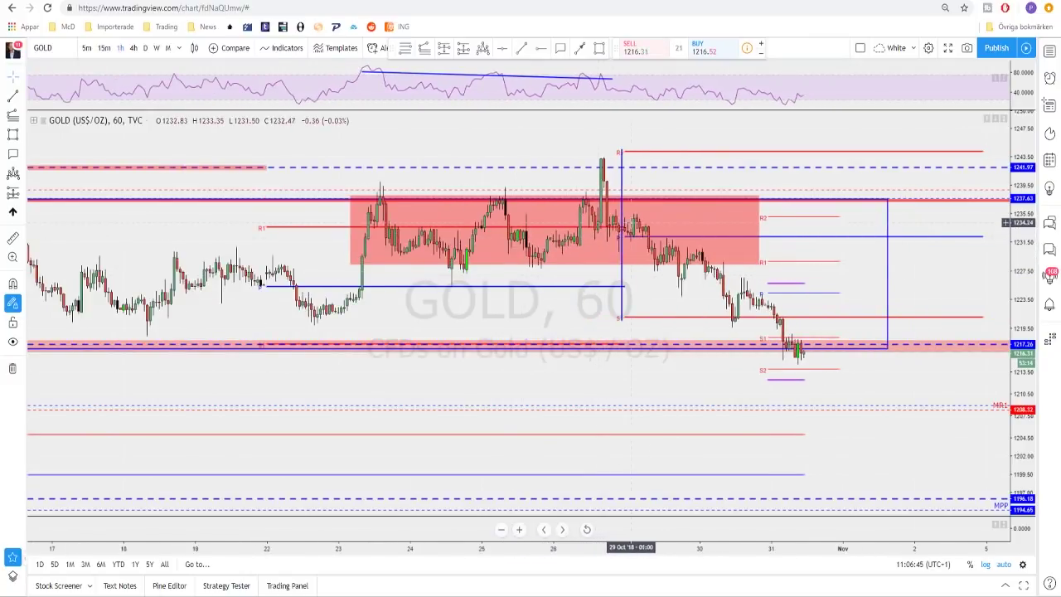
click(653, 253)
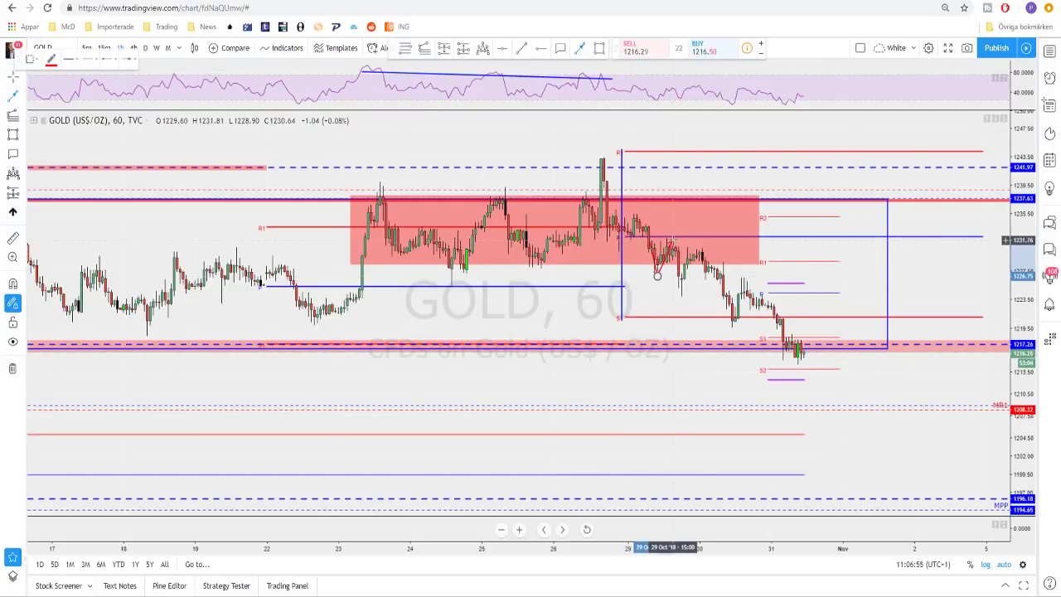
drag(669, 239, 680, 297)
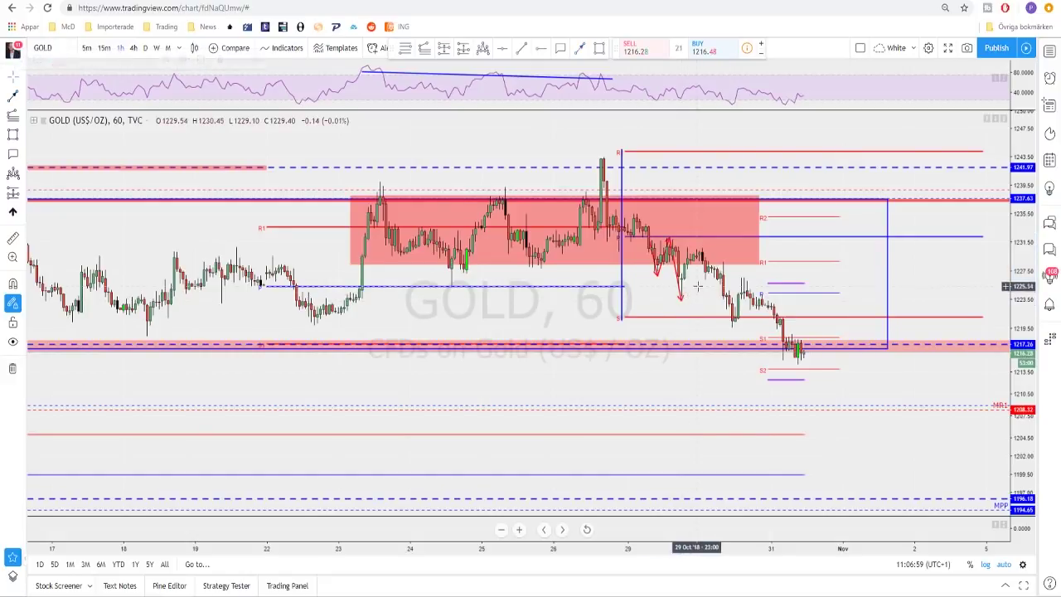
Change the chart layout to two charts side by side
scroll(684, 296, up, 2)
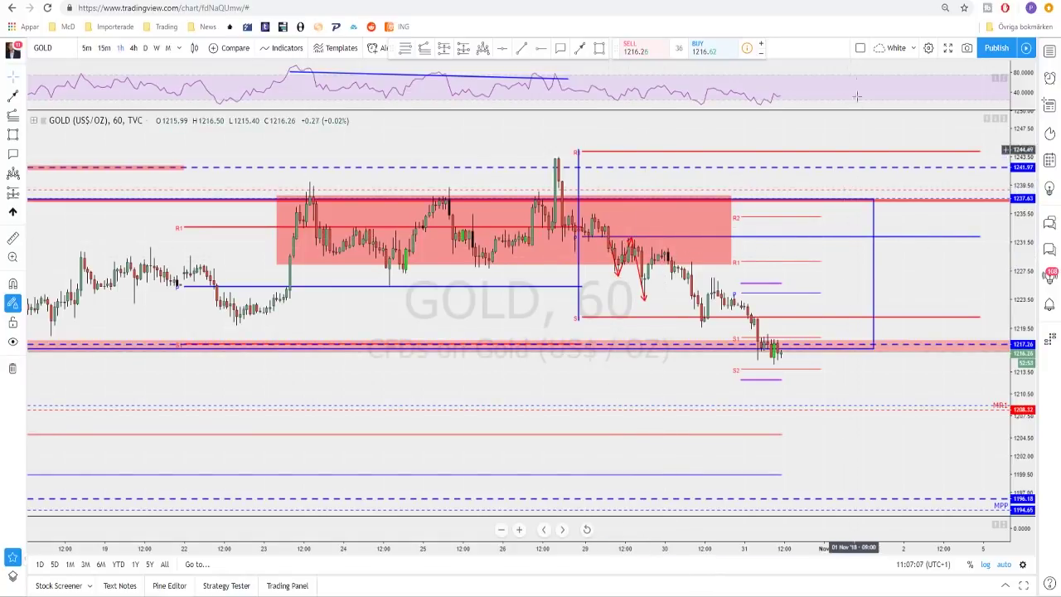
click(861, 50)
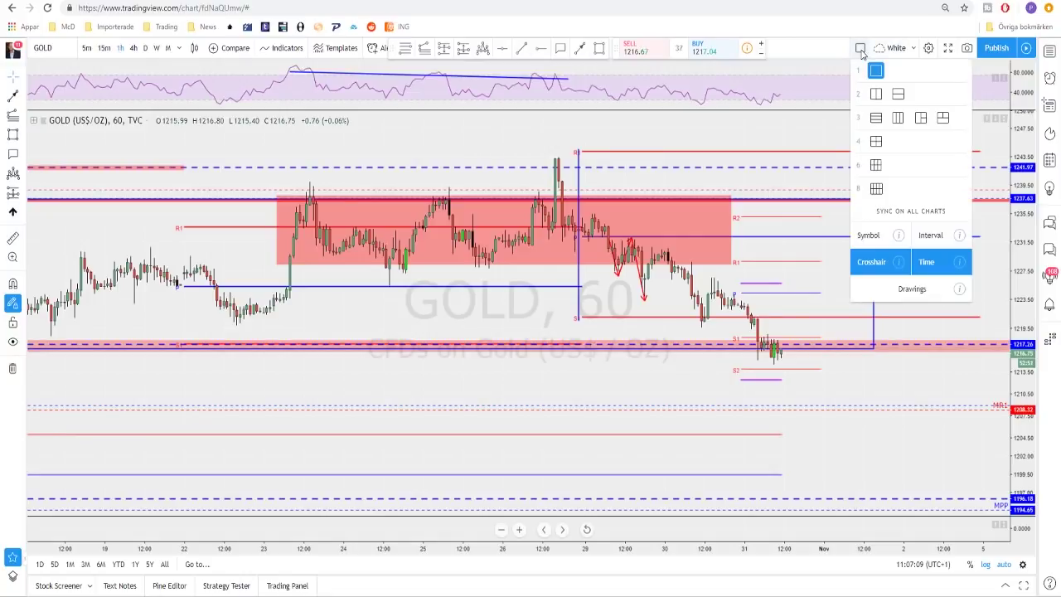
click(876, 94)
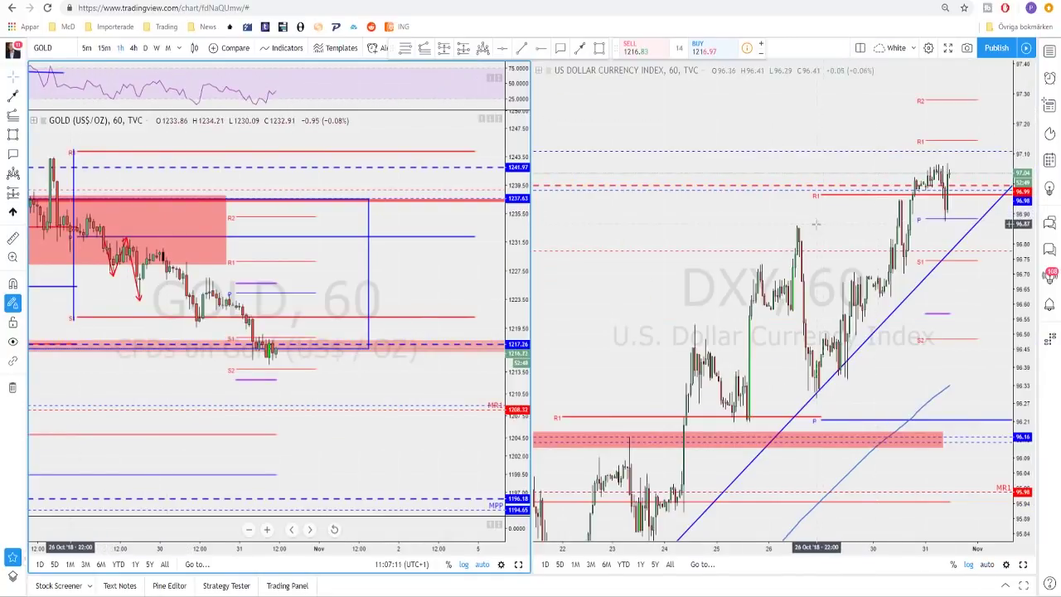
Draw a vertical blue trend line on the US Dollar Index chart at the start of 29 October, from about 96.22 up to about 97.00
scroll(779, 365, up, 2)
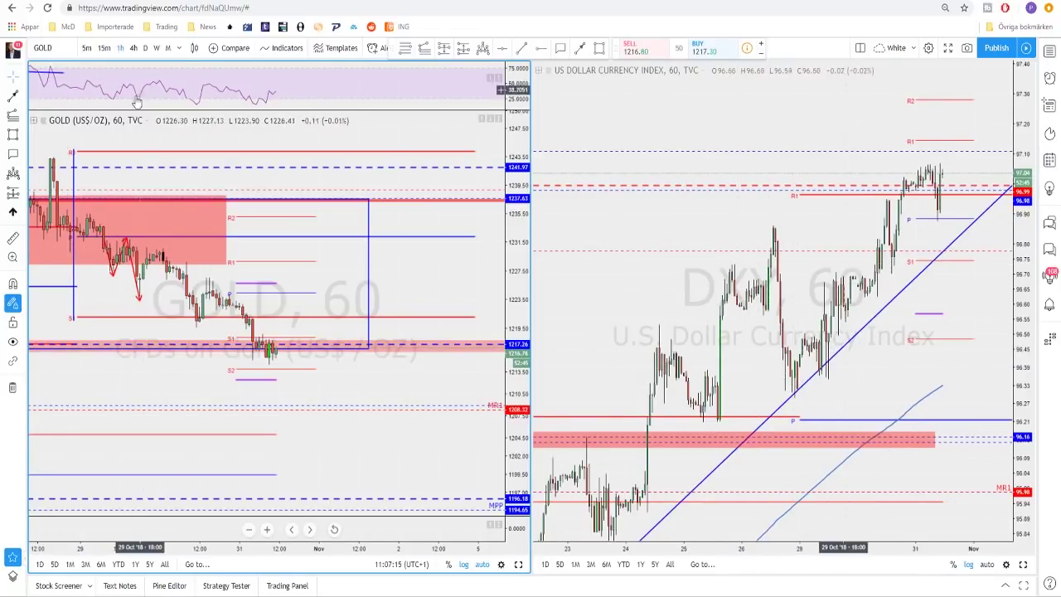
click(516, 49)
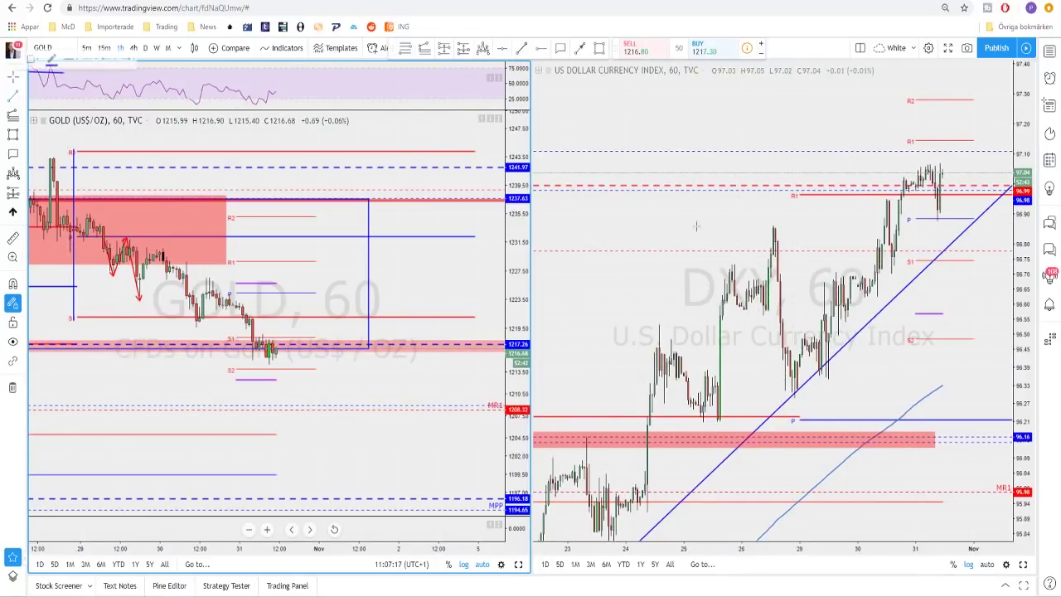
click(798, 420)
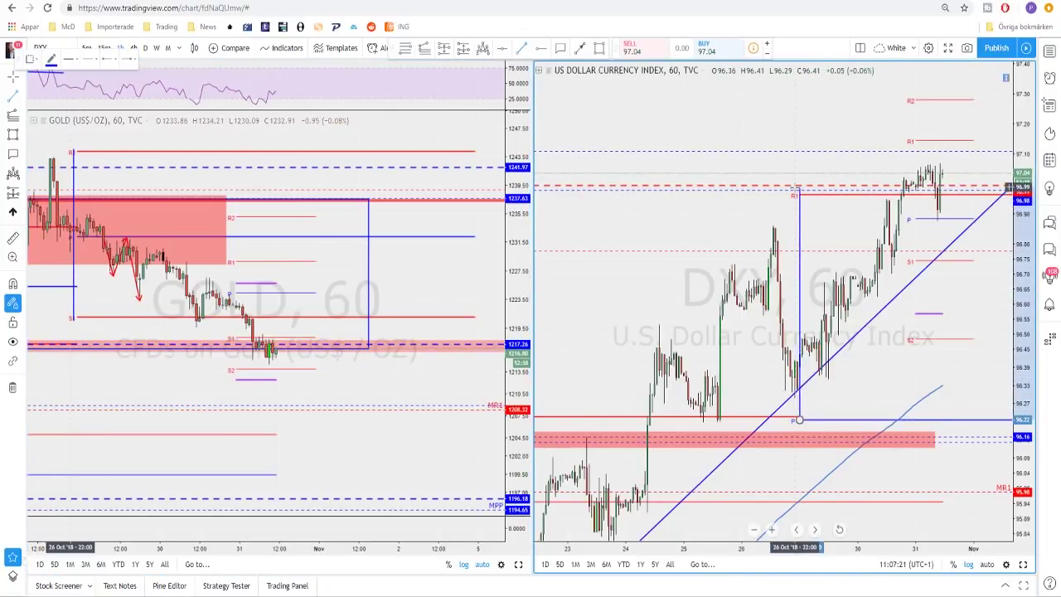
click(797, 183)
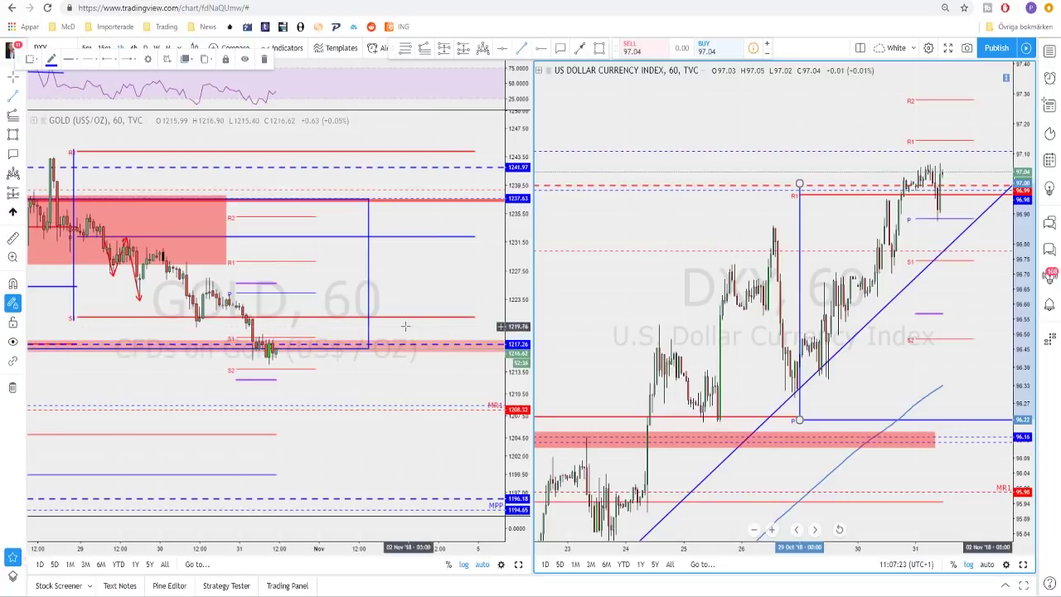
Compare gold and the US Dollar Index on the 1-hour charts through the second half of October, especially around the 29 October vertical lines
scroll(129, 282, down, 1)
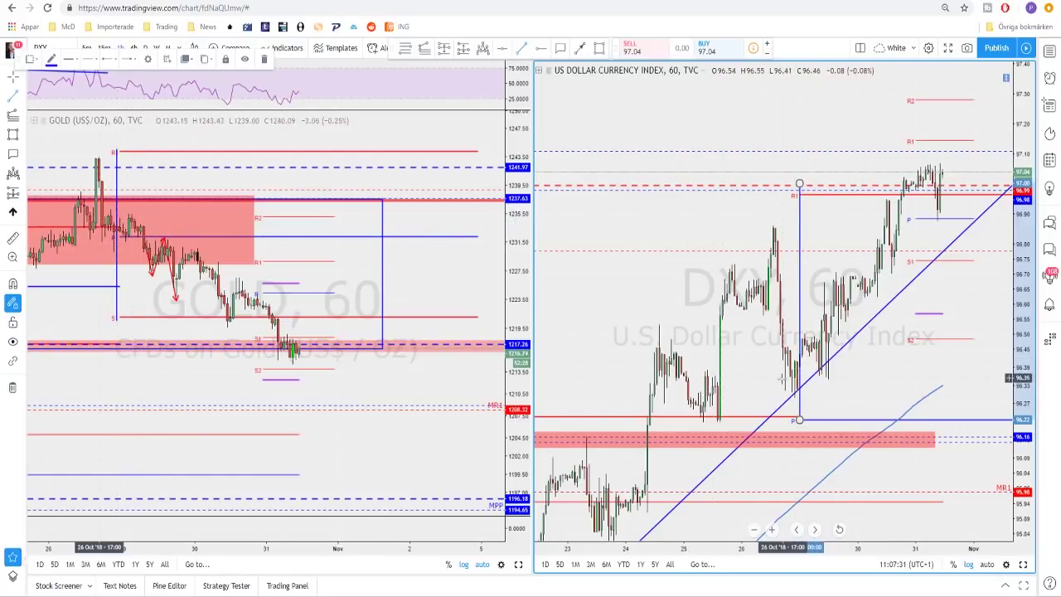
scroll(953, 378, down, 1)
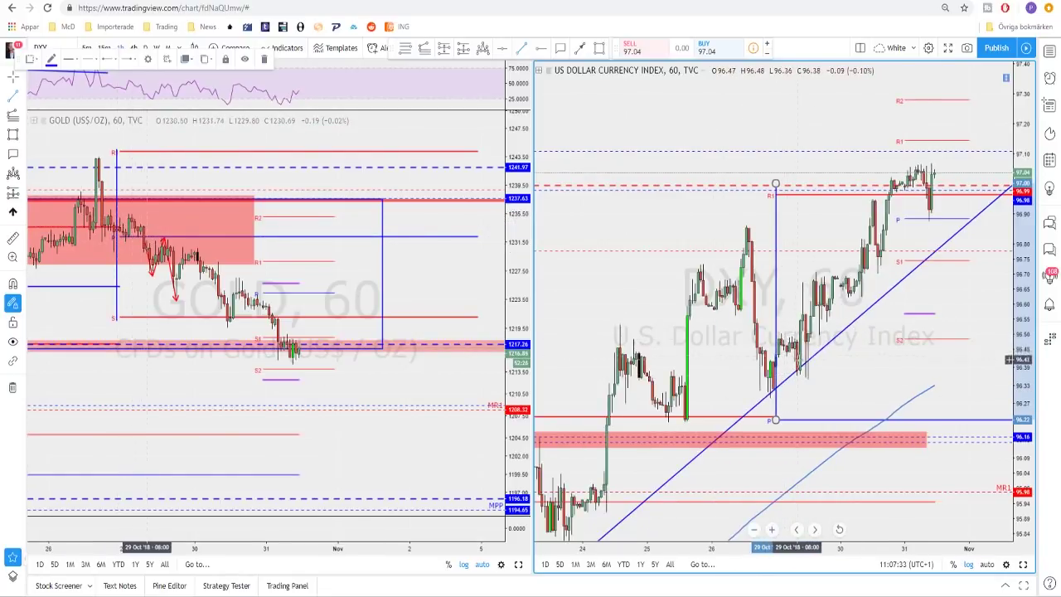
scroll(786, 363, down, 4)
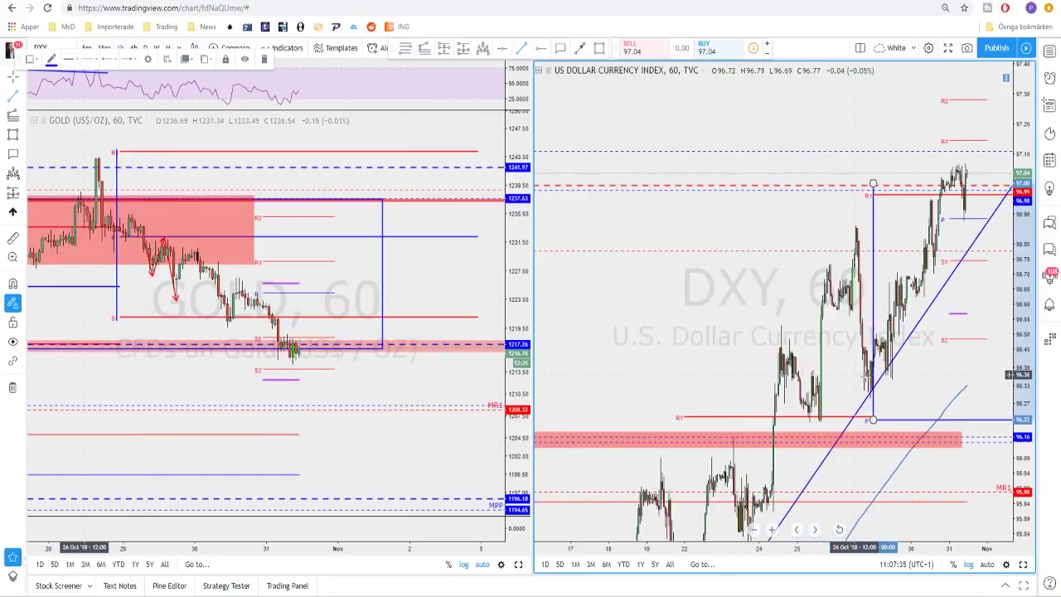
scroll(875, 377, down, 2)
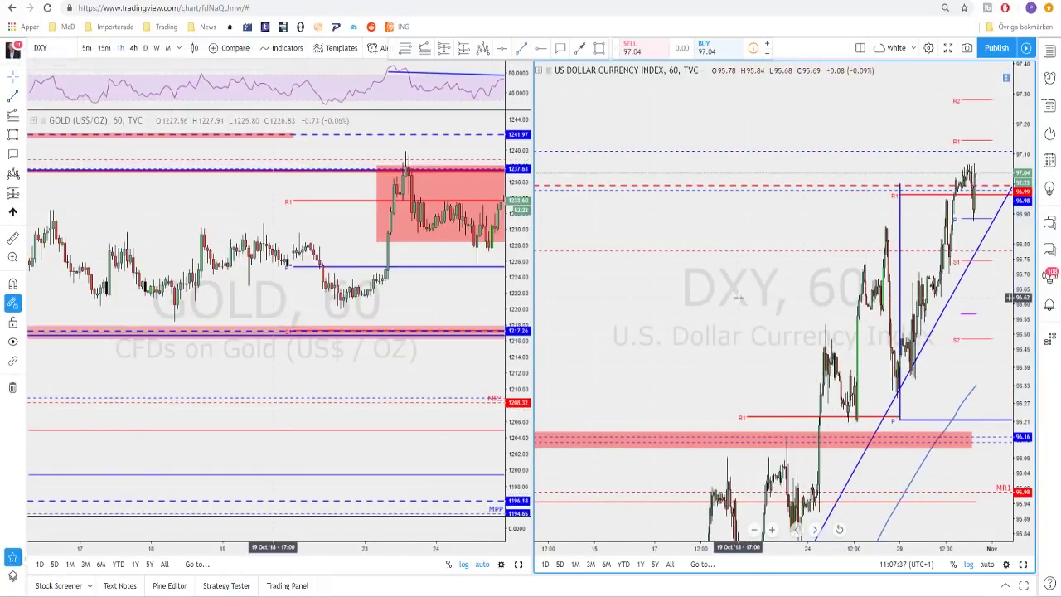
scroll(748, 298, up, 5)
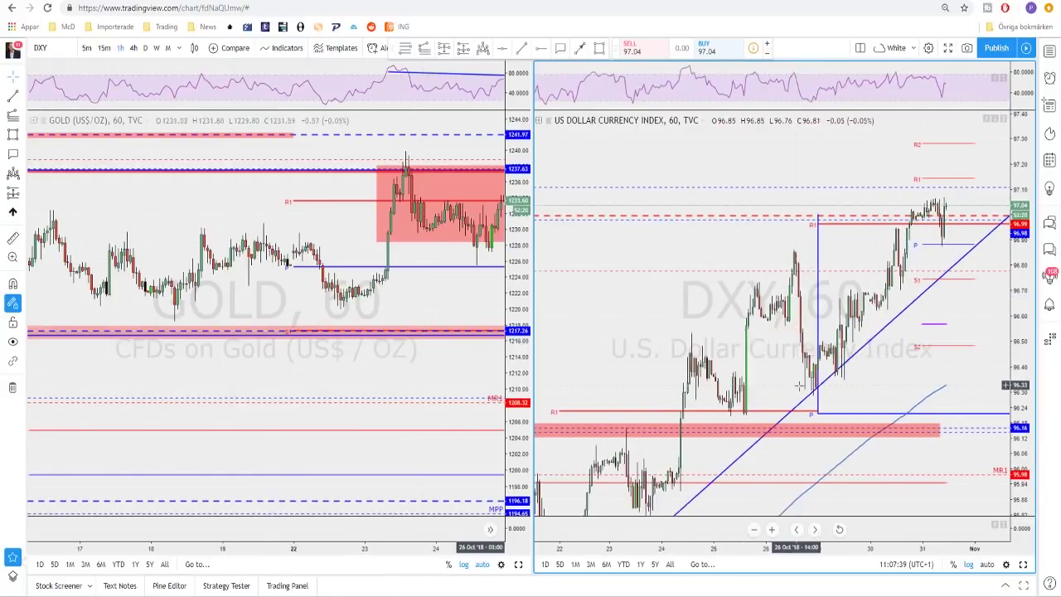
scroll(825, 384, down, 3)
scroll(824, 384, up, 1)
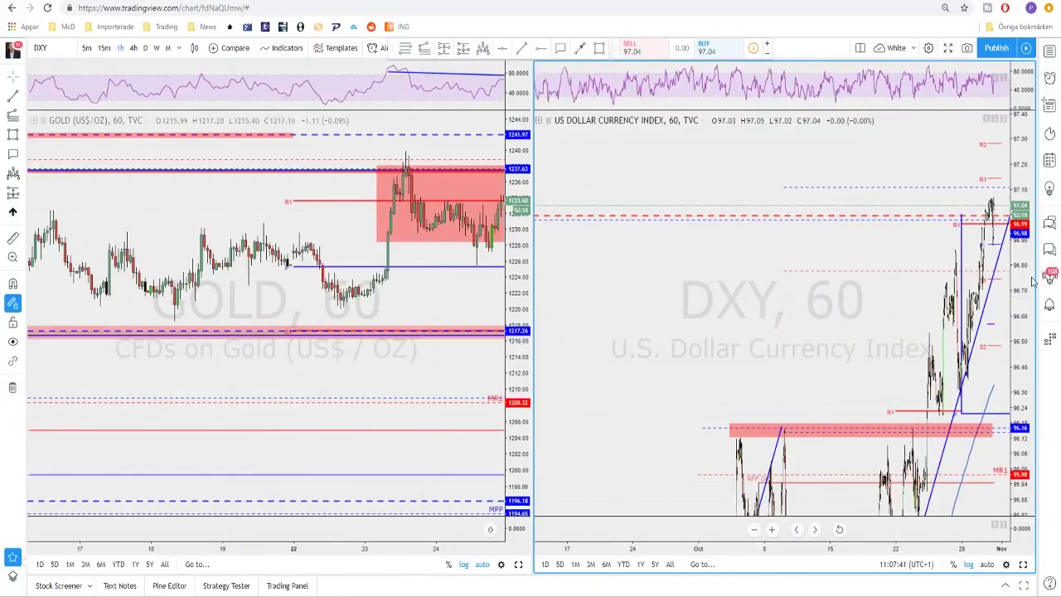
scroll(826, 384, up, 4)
scroll(827, 383, up, 4)
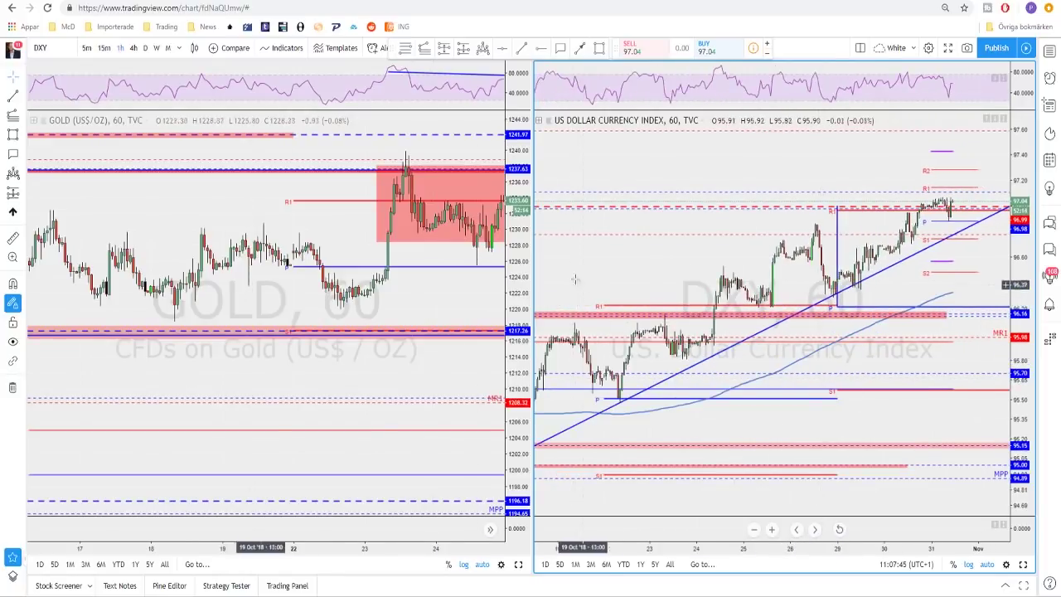
click(510, 298)
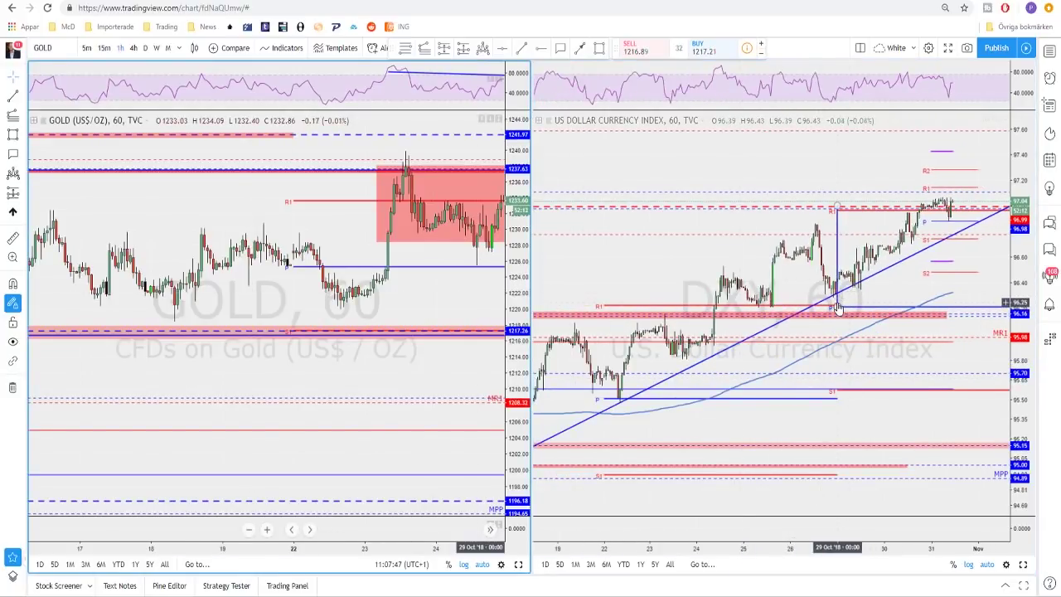
scroll(839, 307, up, 2)
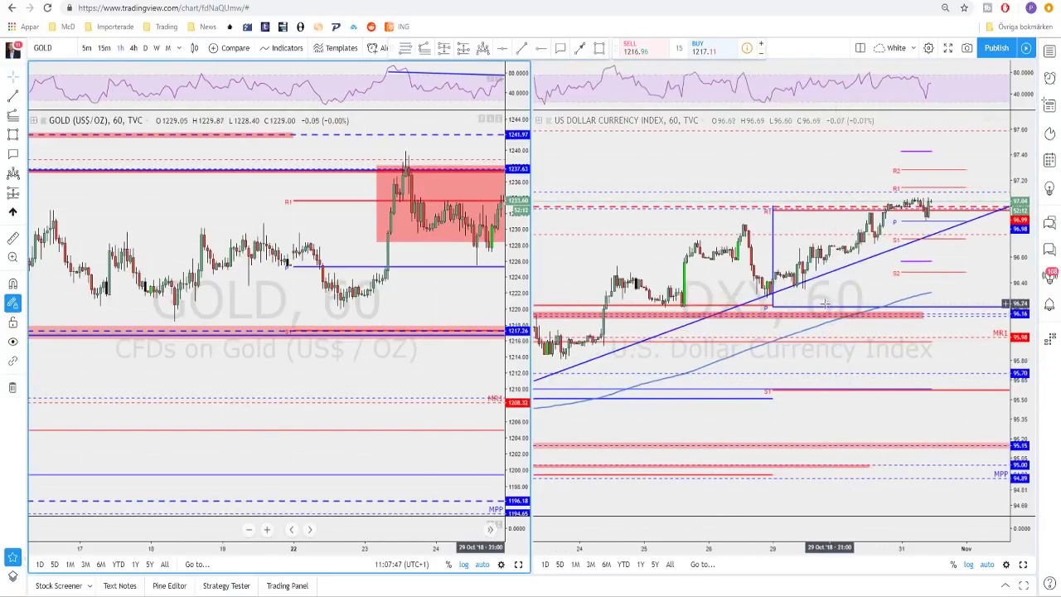
click(779, 246)
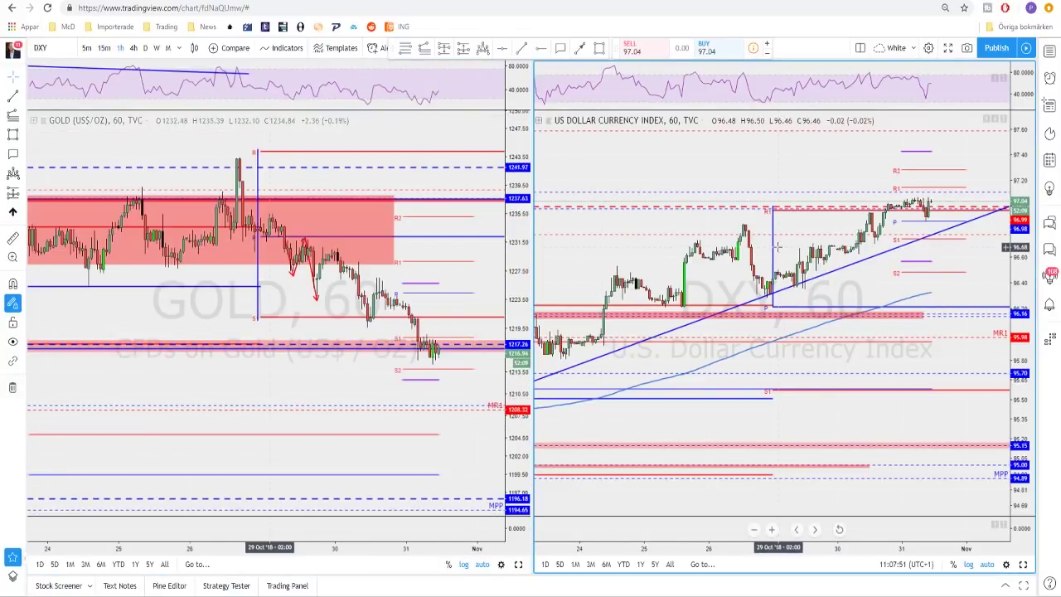
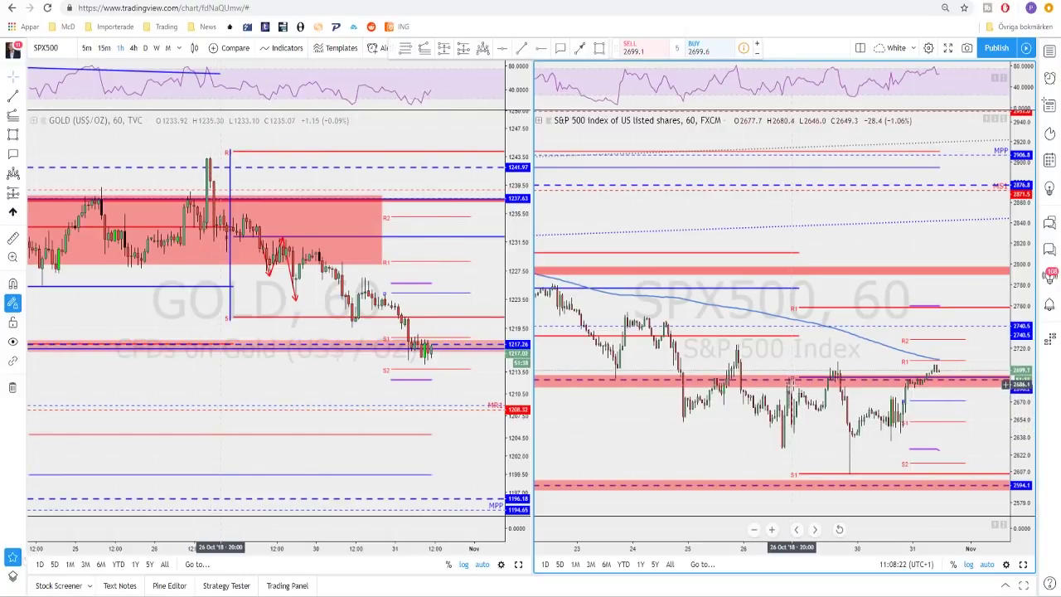
Draw a vertical blue trend line on the S&P 500 chart at the start of 29 October, from about 2605.1 up to about 2759.5
click(521, 51)
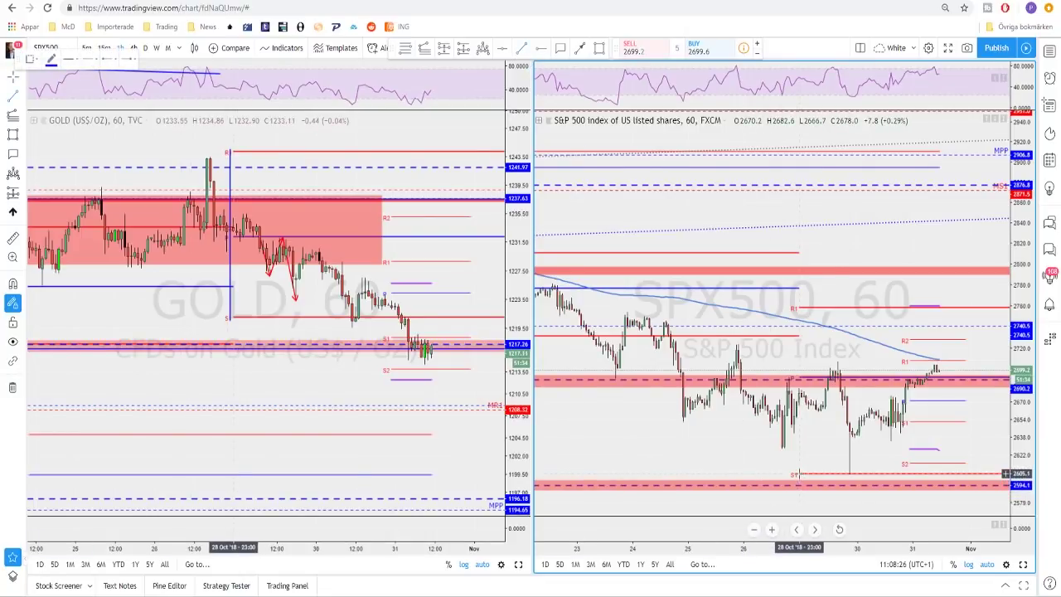
click(799, 474)
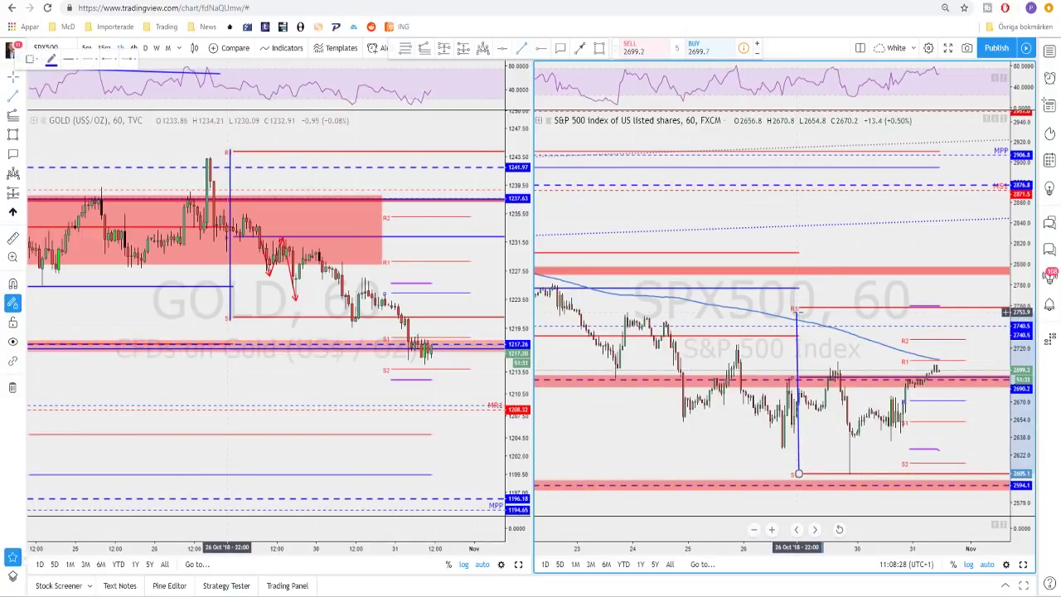
click(797, 306)
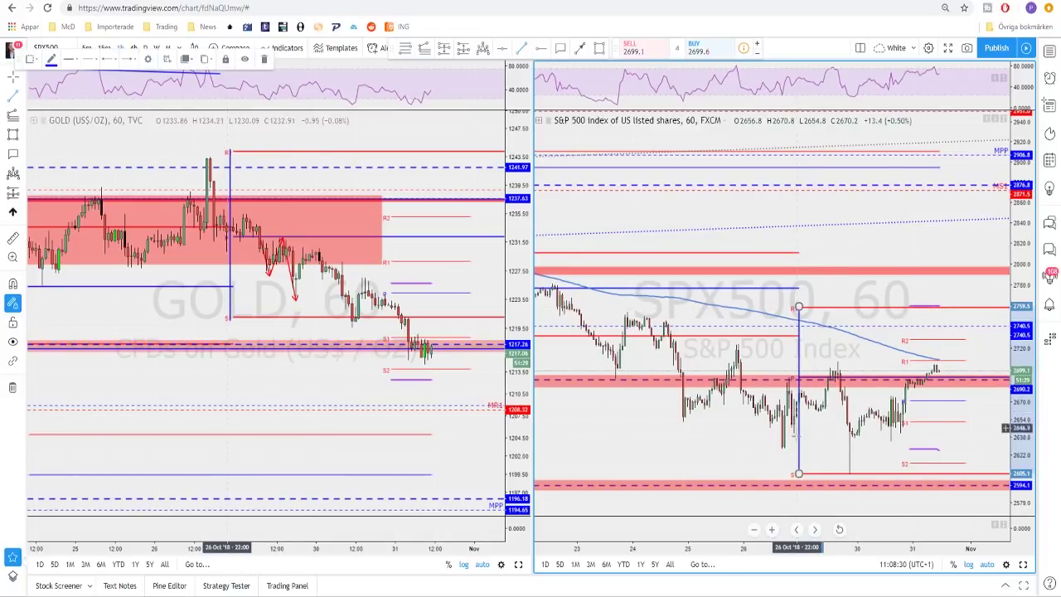
scroll(771, 365, up, 2)
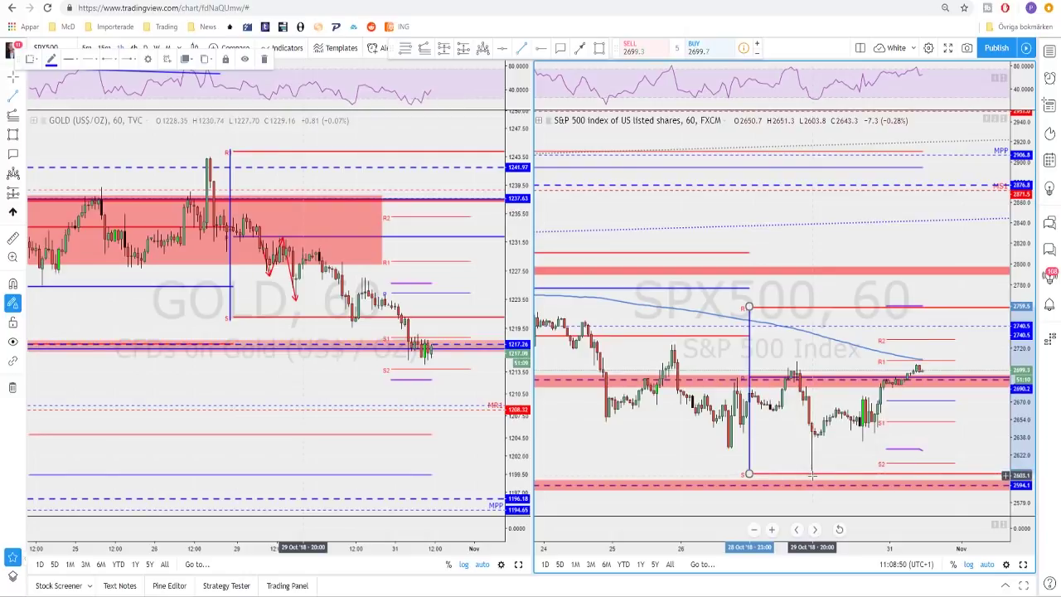
scroll(817, 460, down, 2)
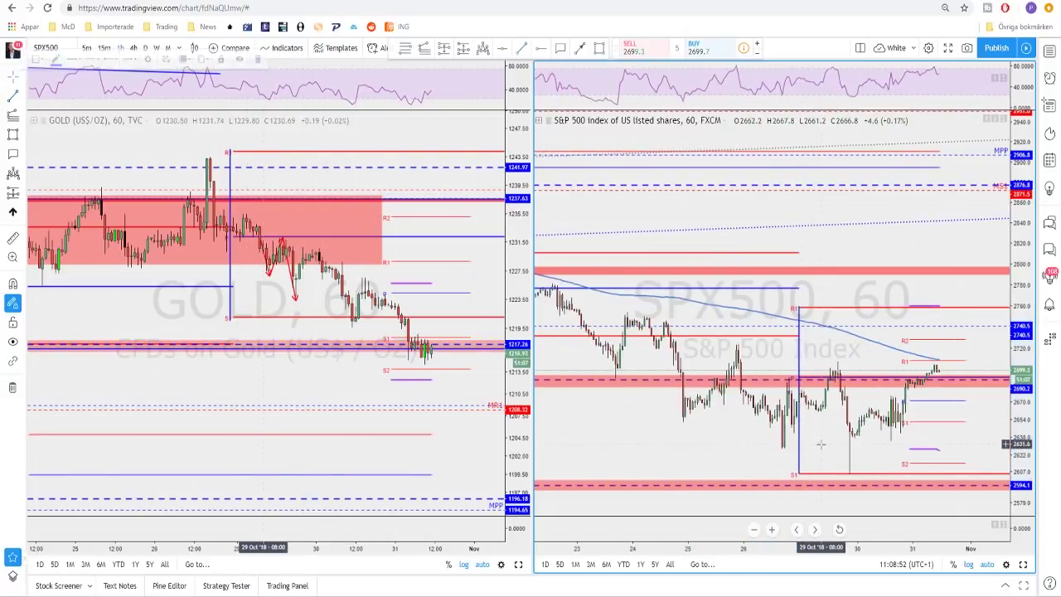
Switch the S&P 500 chart to the daily interval and examine the support zone around 2594.1 back to the start of 2018
click(145, 47)
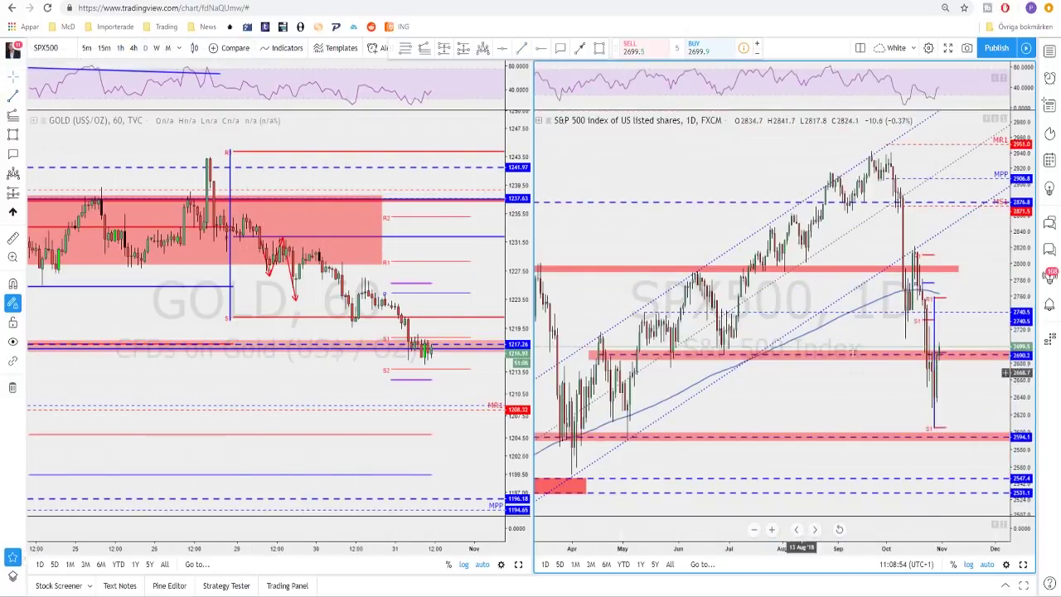
scroll(872, 361, up, 3)
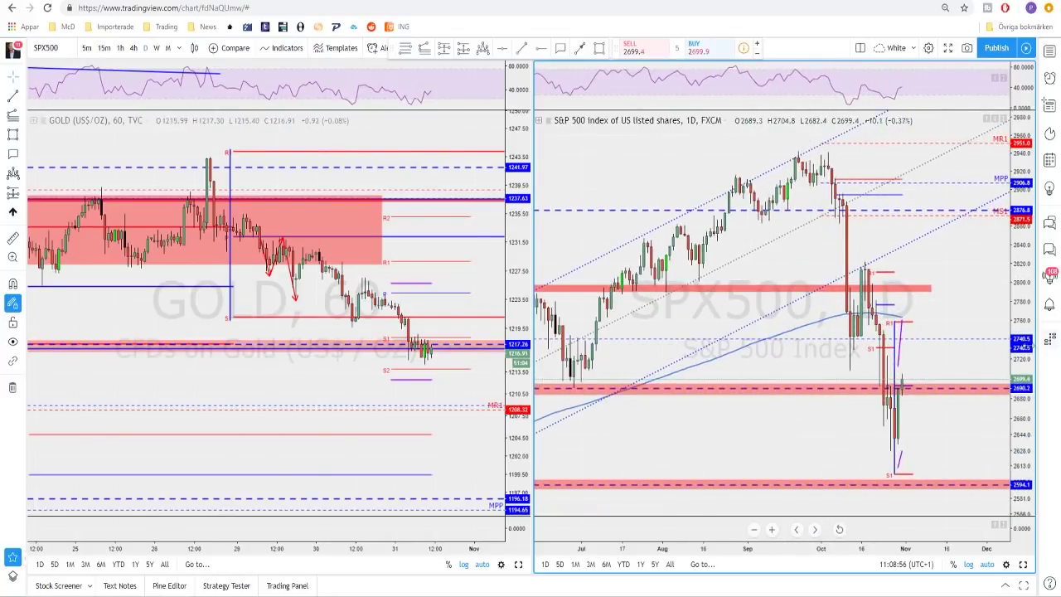
scroll(935, 372, down, 5)
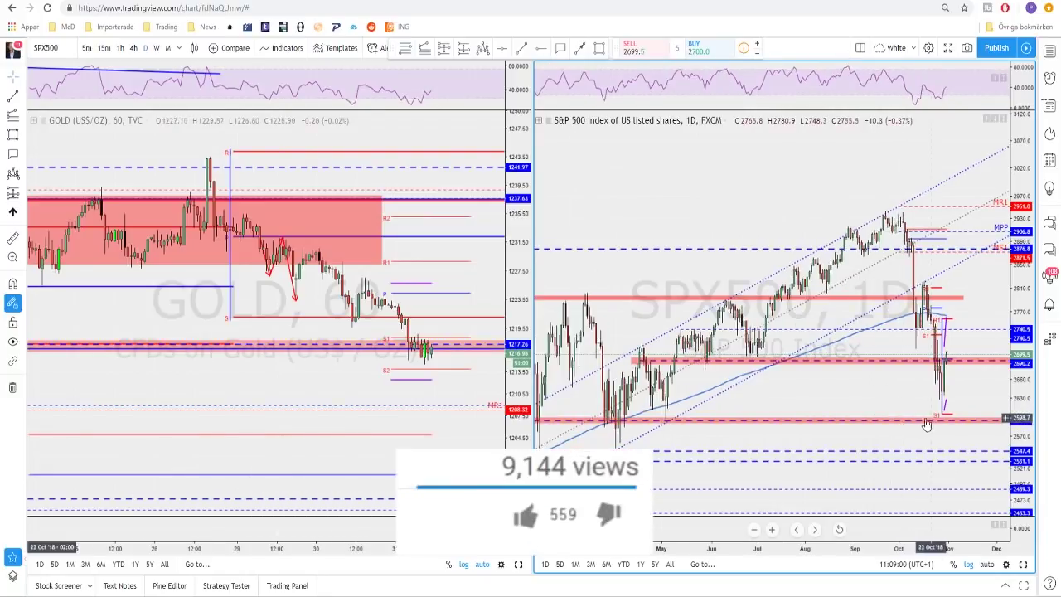
scroll(739, 426, down, 4)
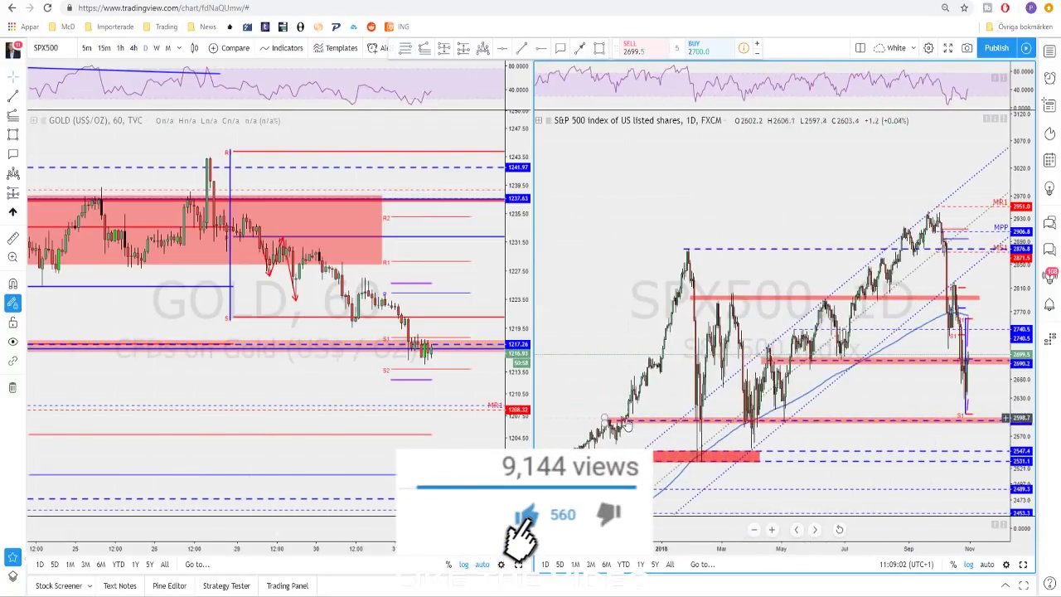
scroll(943, 424, up, 3)
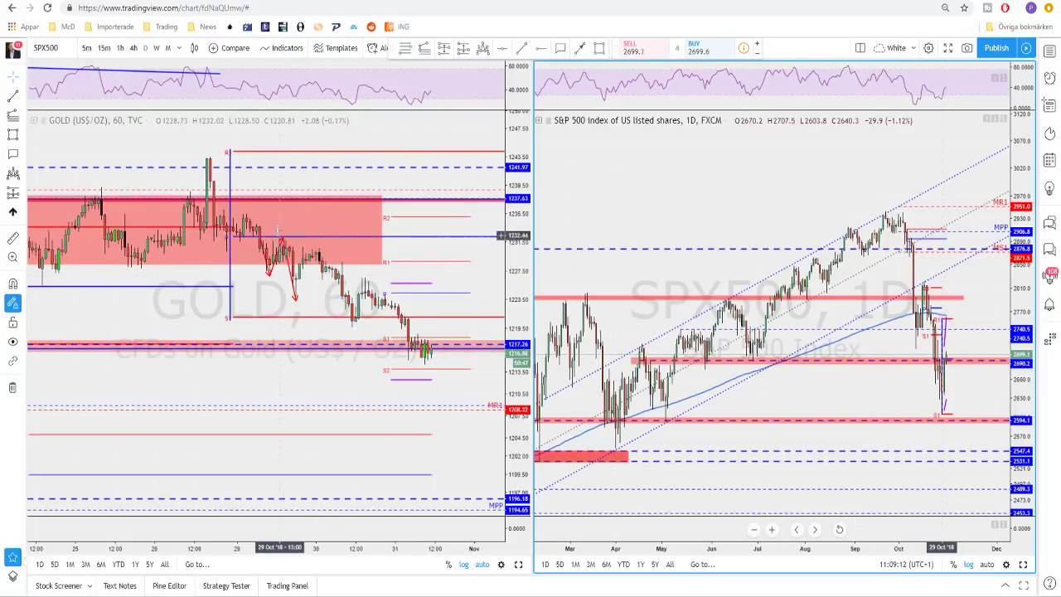
Review the 1-hour gold chart from 11 October onward, including the red resistance zone and the trend line on the oscillator
scroll(313, 270, down, 2)
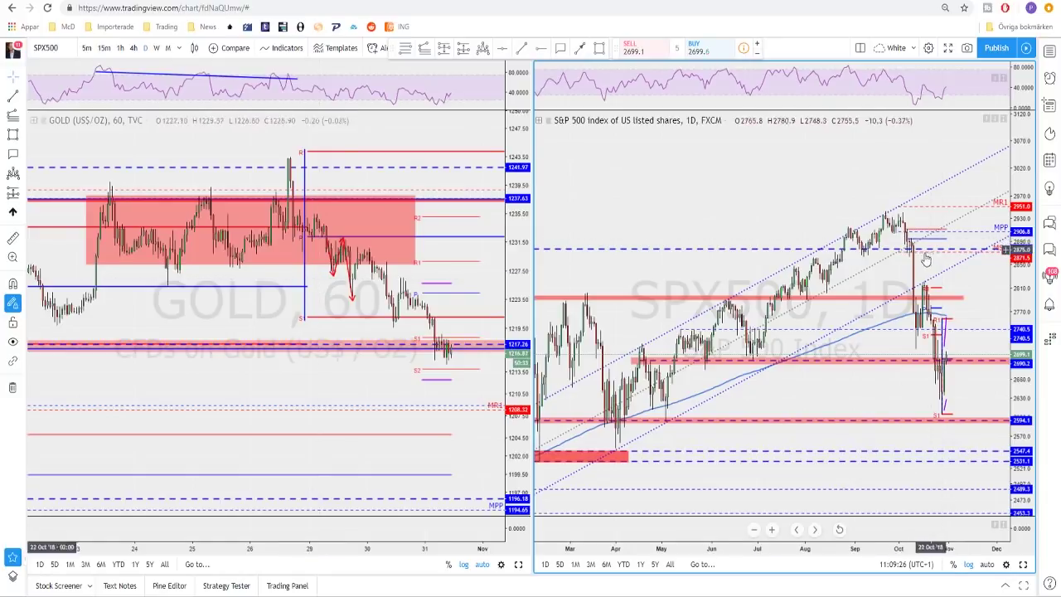
scroll(297, 300, down, 2)
scroll(297, 300, down, 5)
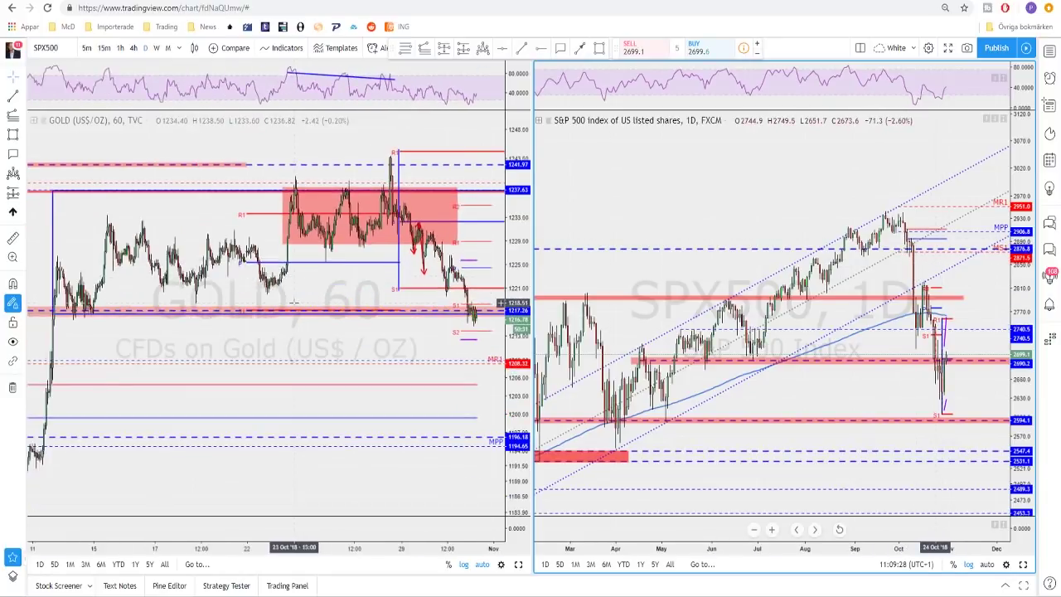
scroll(273, 368, up, 5)
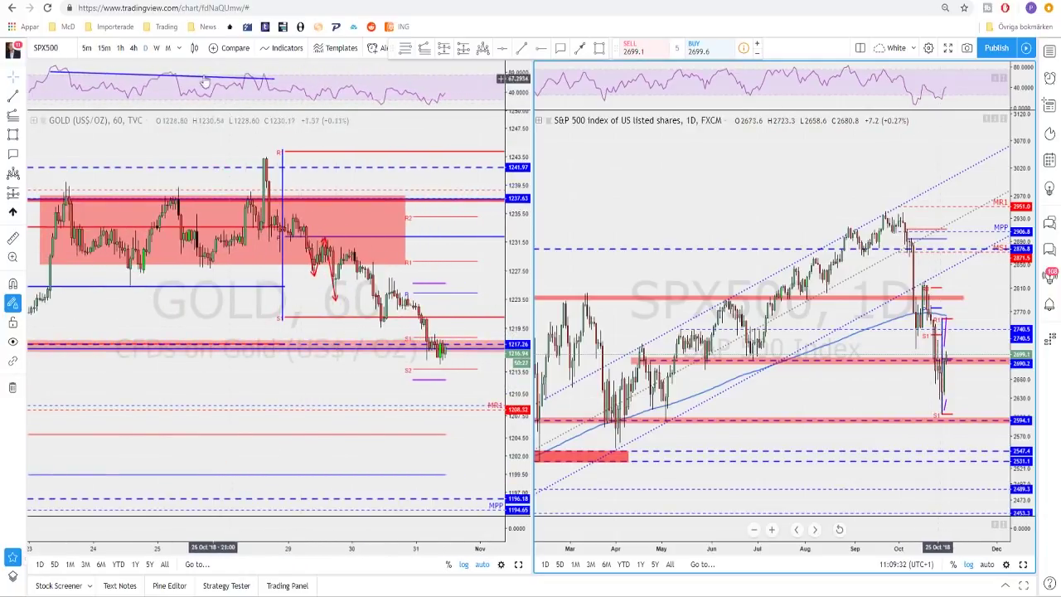
scroll(345, 271, up, 2)
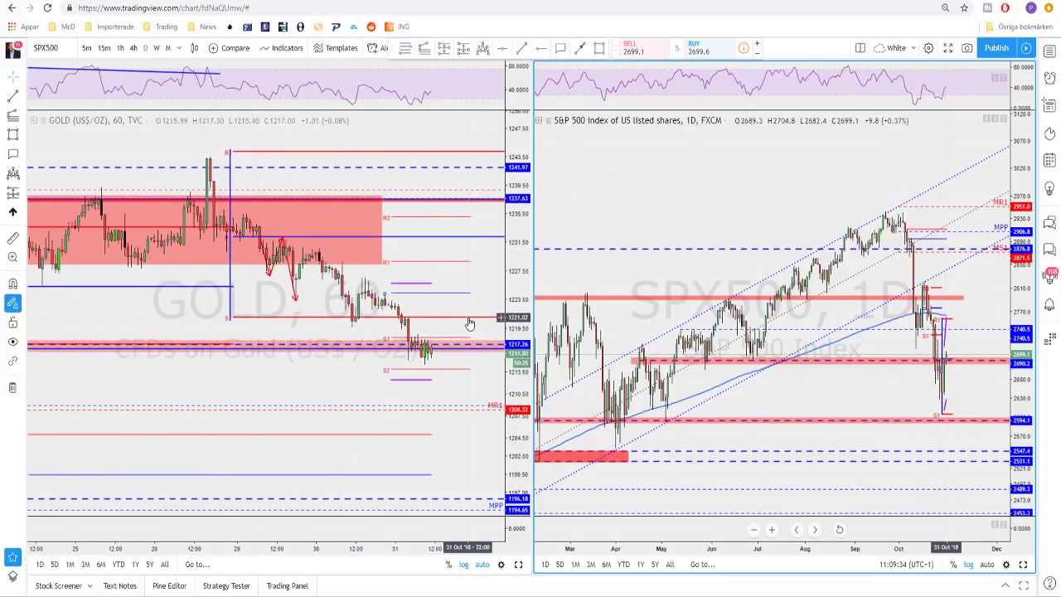
Examine the S&P 500's late-October price action near the 2594.1 support zone on the 4-hour interval and again on the 1-hour interval
scroll(850, 383, up, 4)
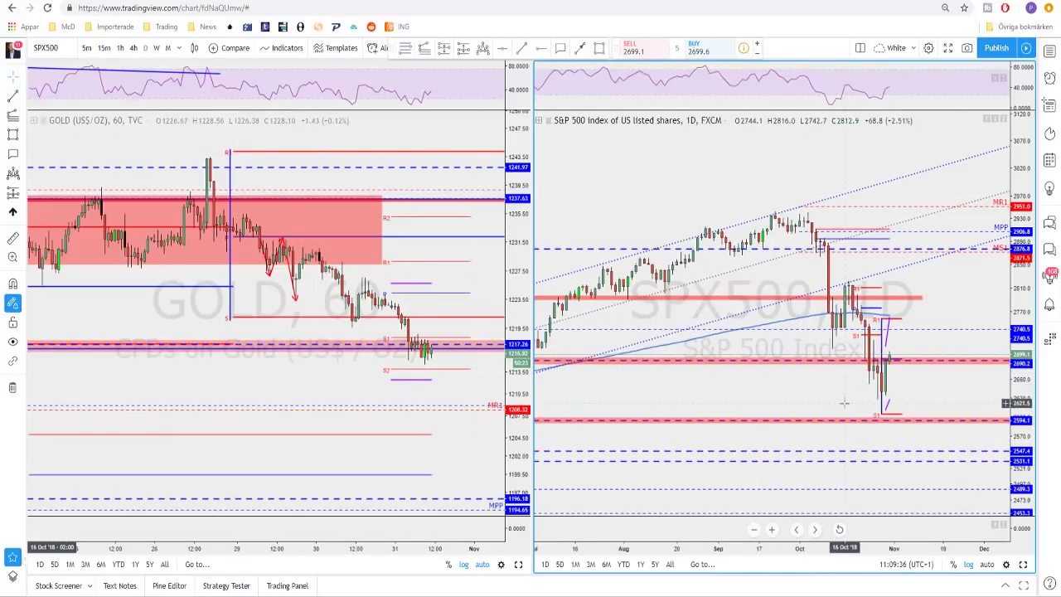
click(132, 48)
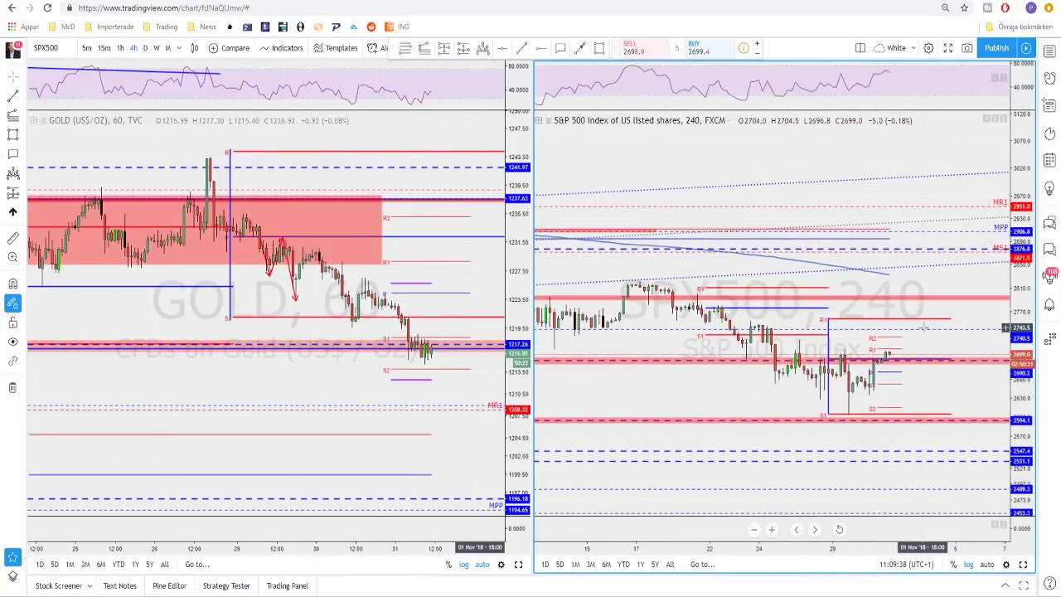
scroll(867, 386, down, 2)
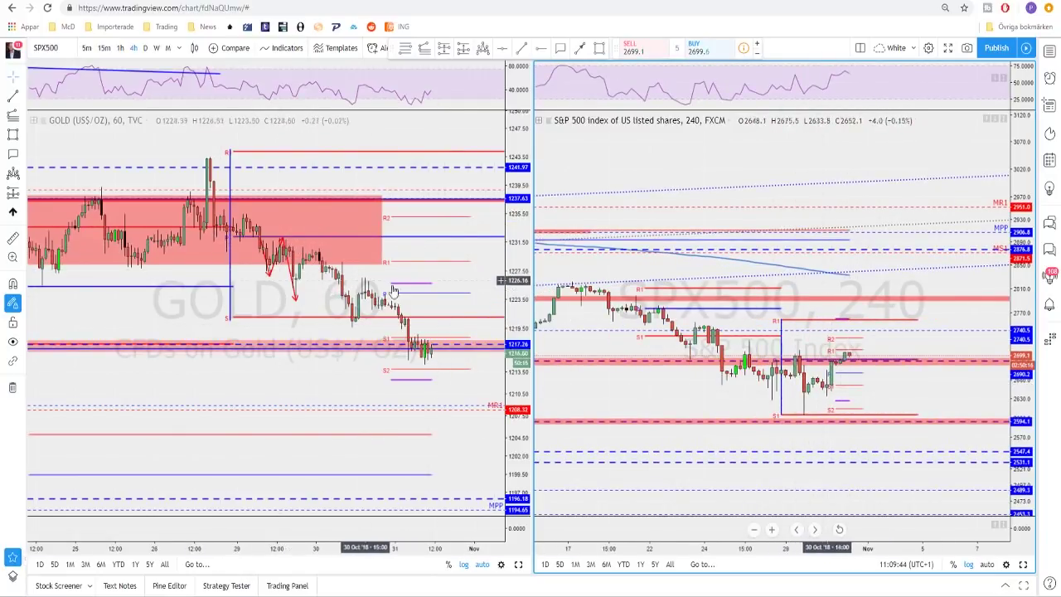
scroll(771, 384, up, 1)
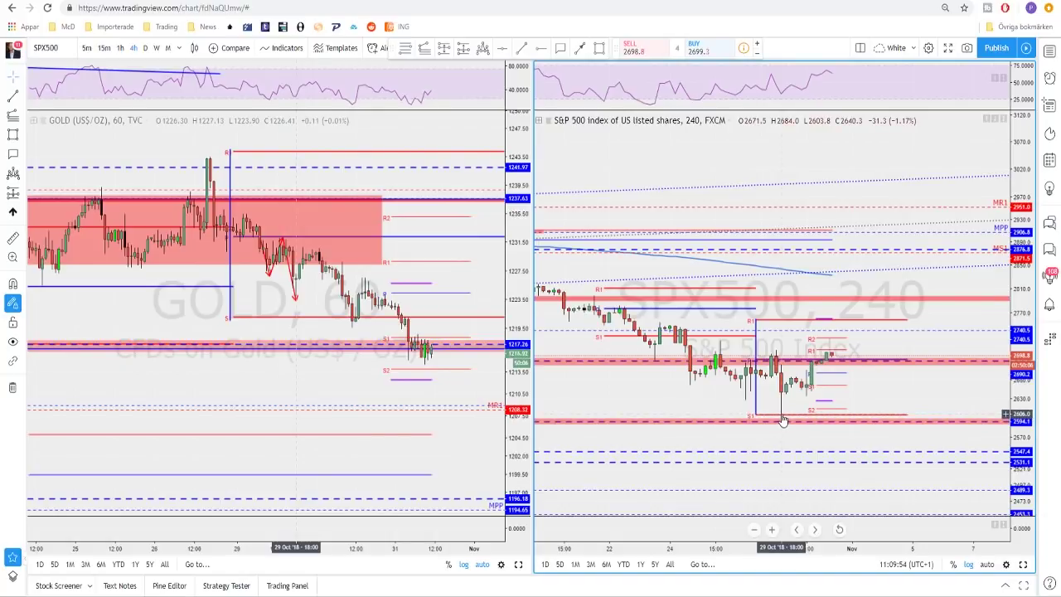
click(120, 49)
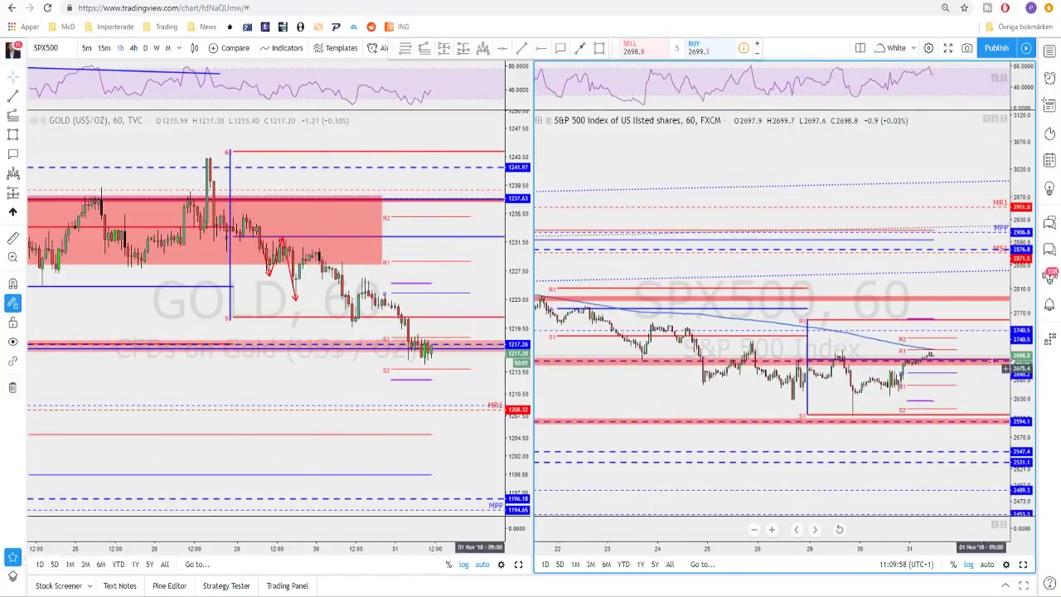
scroll(1026, 387, up, 2)
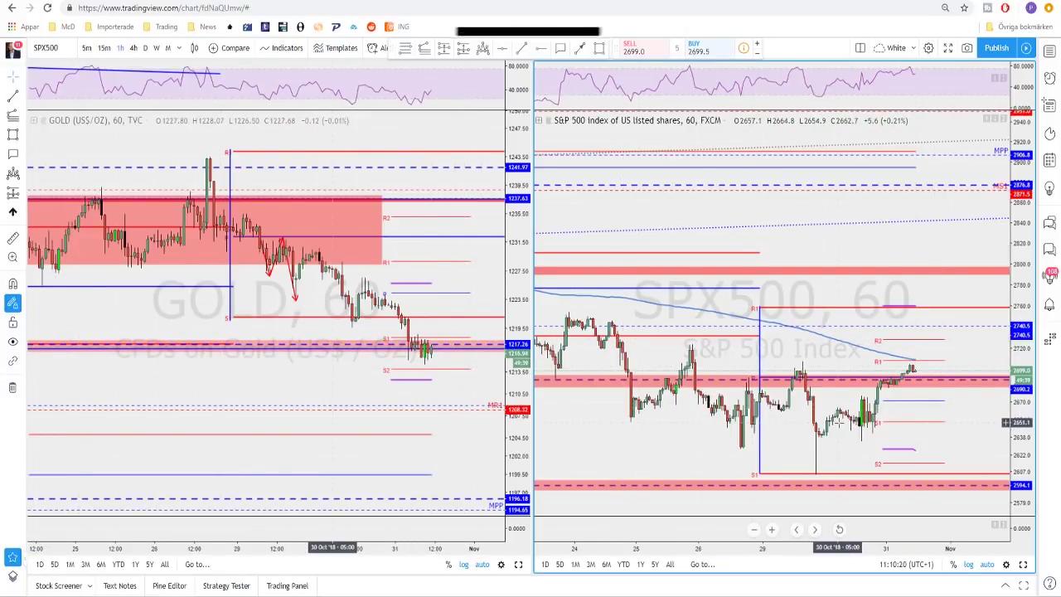
Check the S&P 500 on the daily interval and switch that chart to the US Dollar Index (DXY)
text(1D)
key(Return)
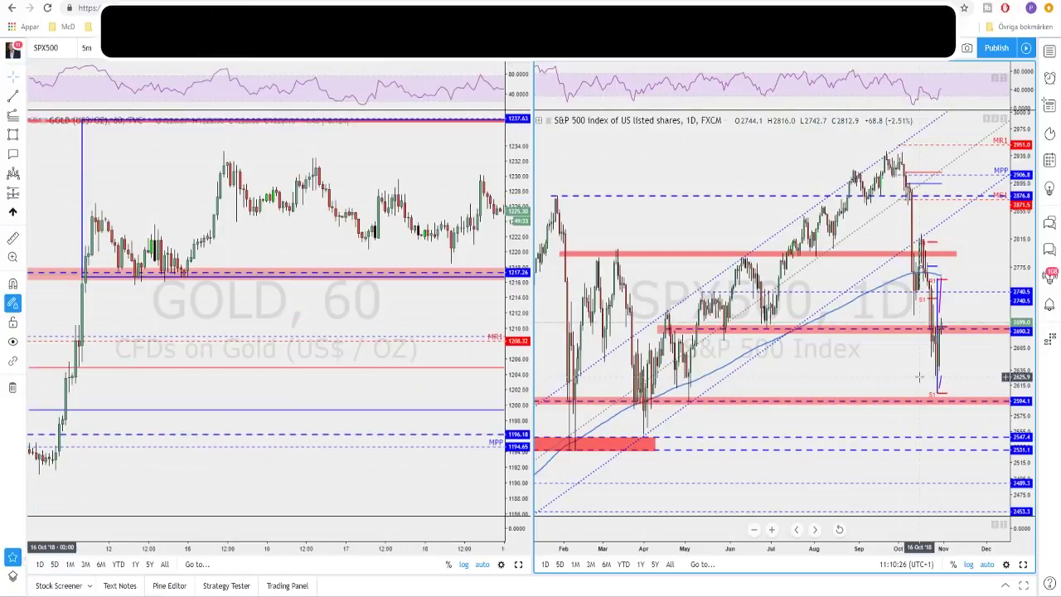
text(DXY)
key(Return)
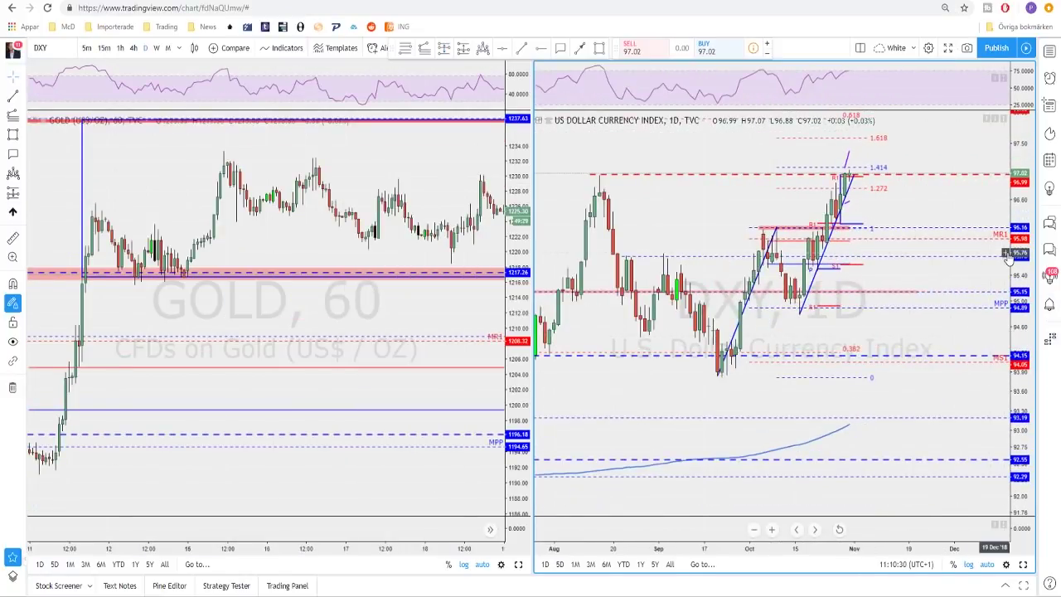
Examine the US Dollar Index's rise along its blue trend line on the 4-hour interval and again on the 1-hour interval
click(134, 47)
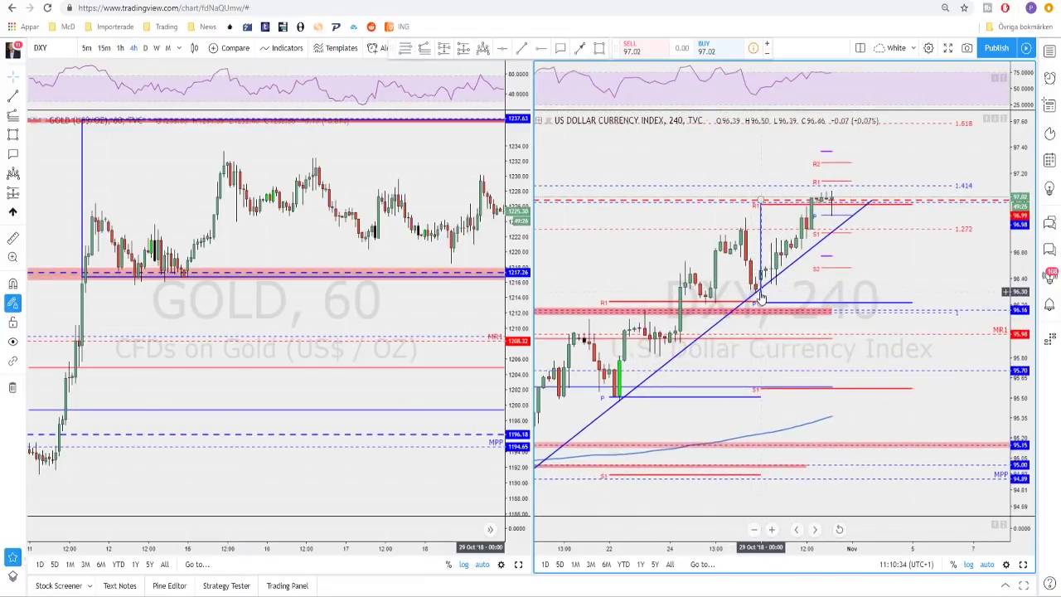
scroll(762, 298, down, 3)
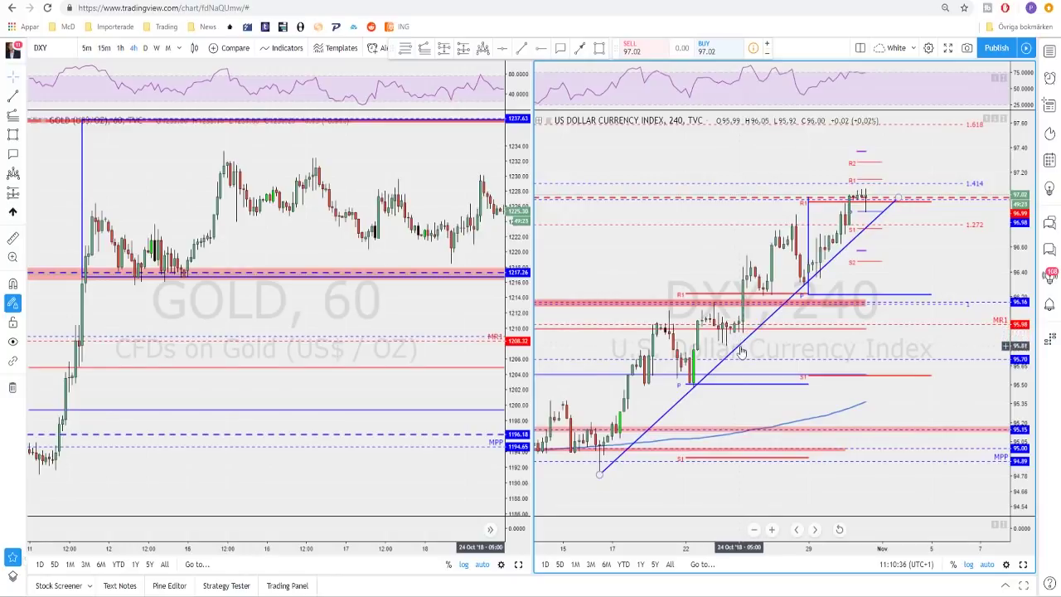
click(821, 274)
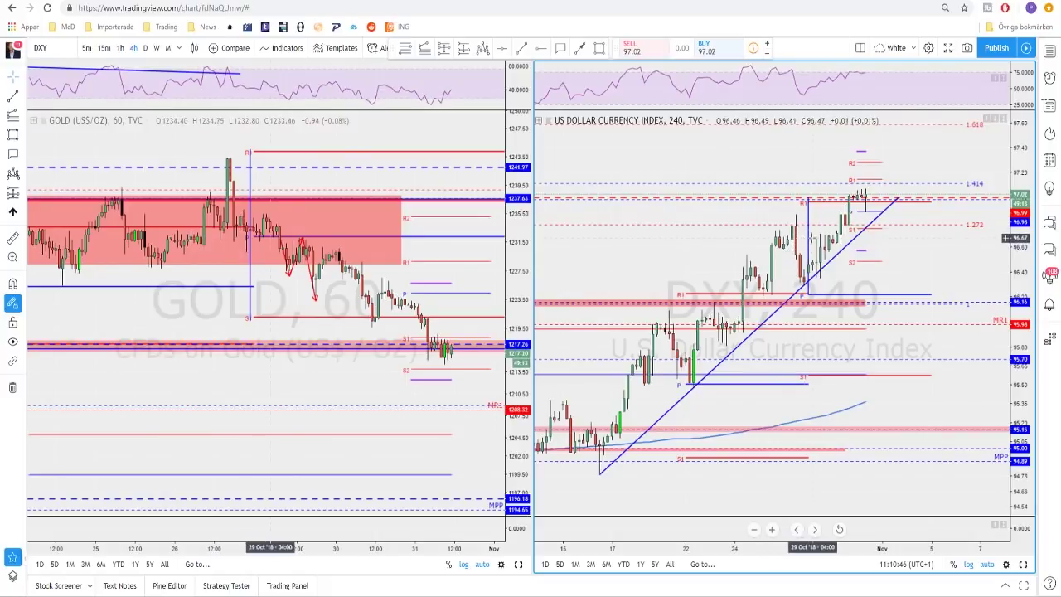
click(122, 48)
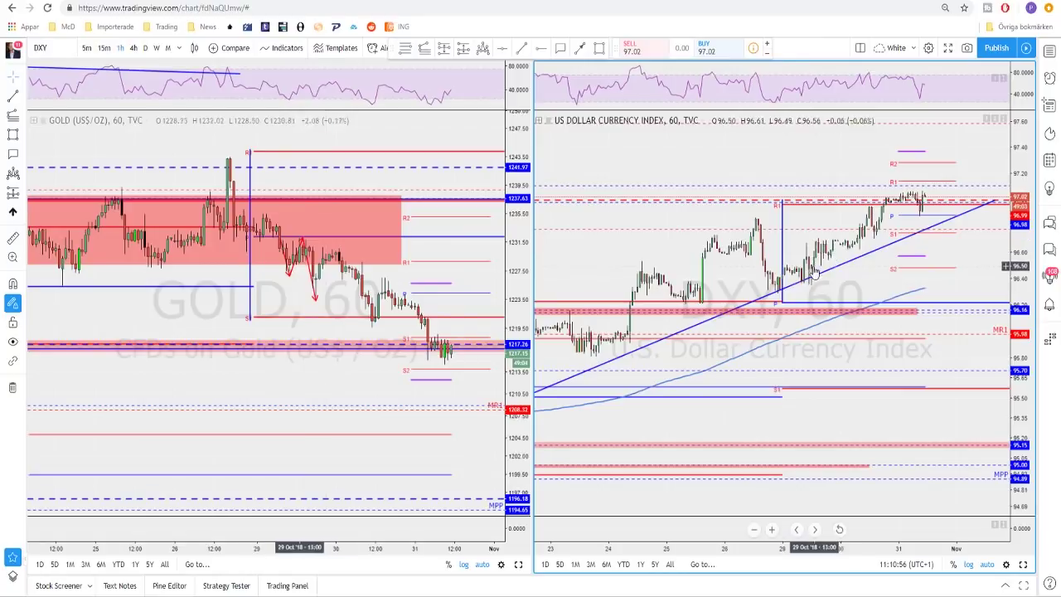
scroll(814, 272, down, 1)
scroll(831, 263, down, 1)
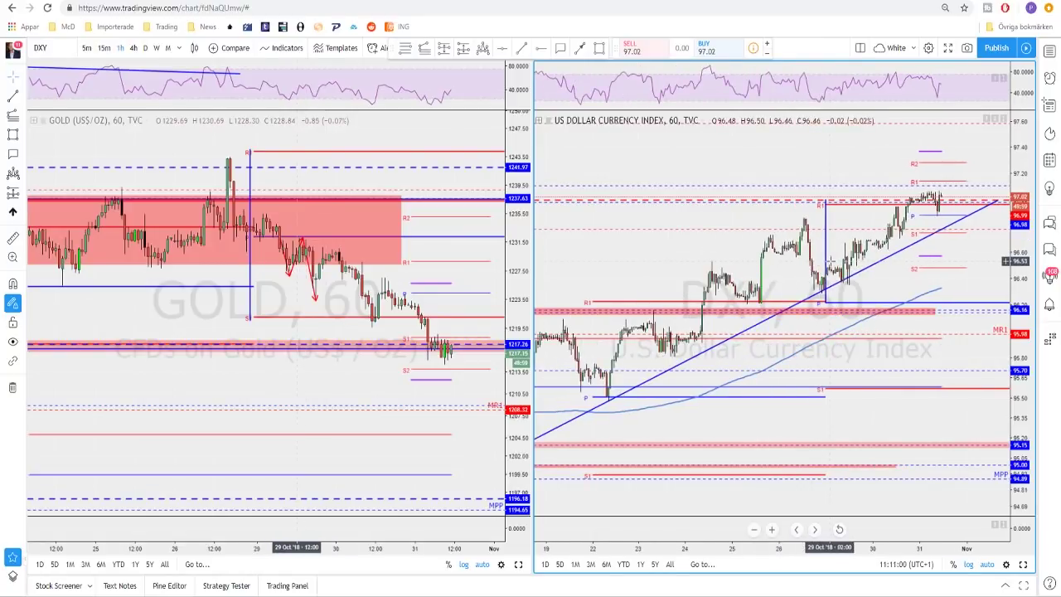
scroll(305, 207, down, 3)
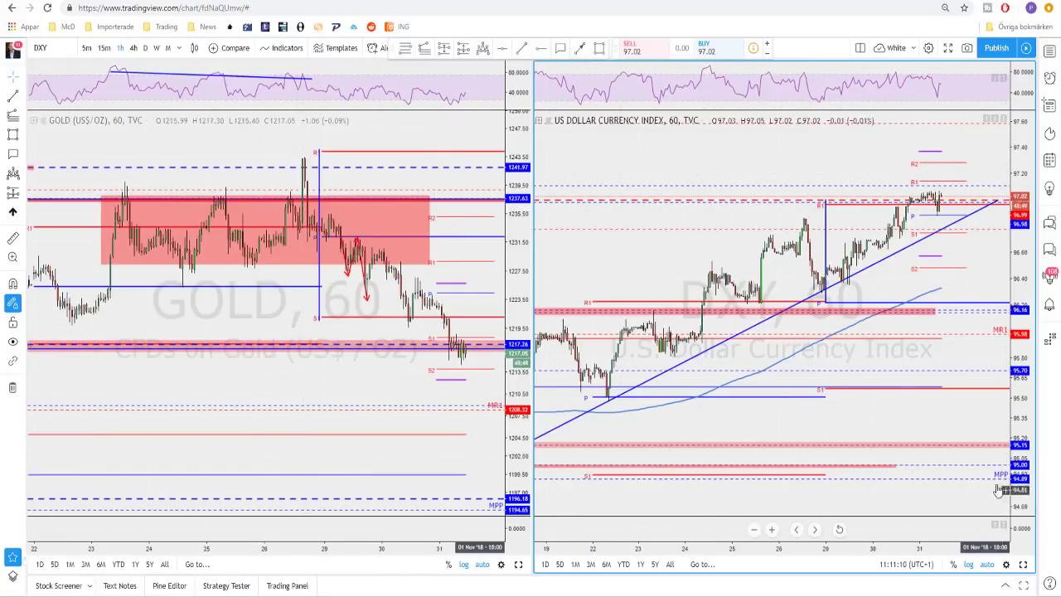
Show gold alone in a single-chart layout and review its late-October resistance zone on the 4-hour interval
click(859, 48)
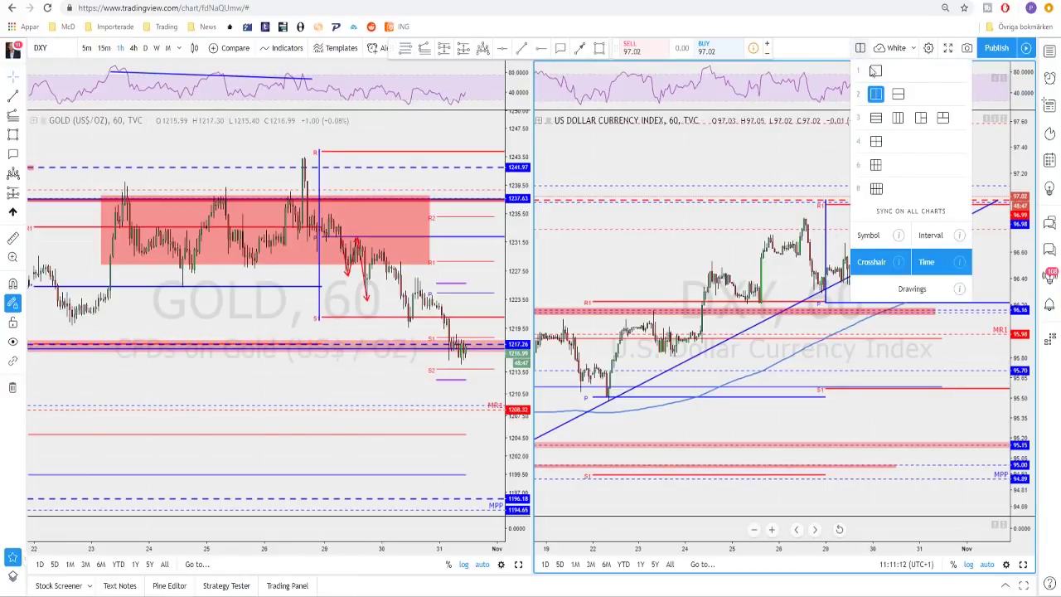
click(875, 72)
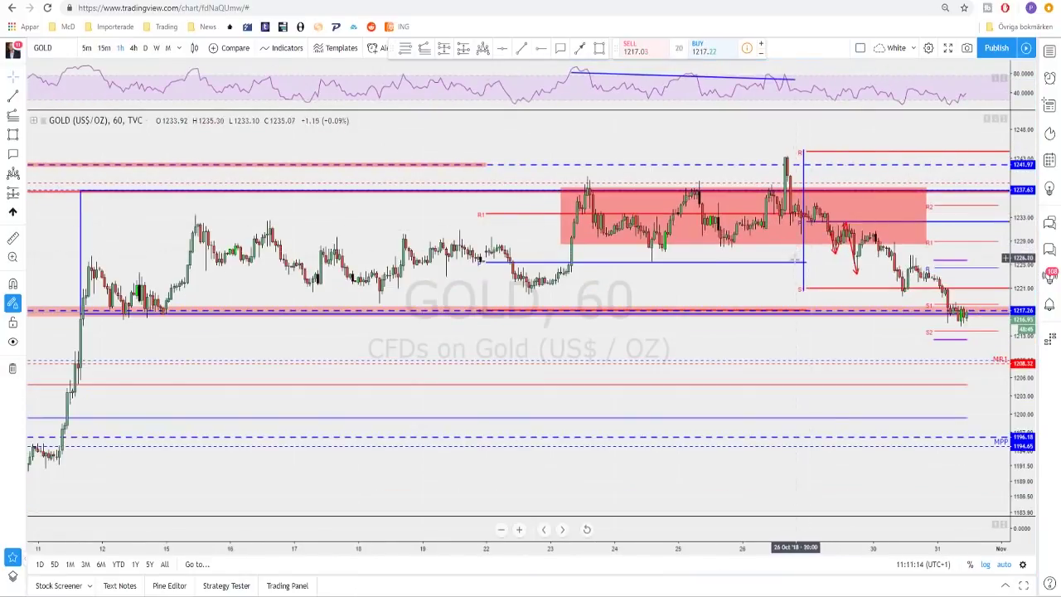
click(134, 48)
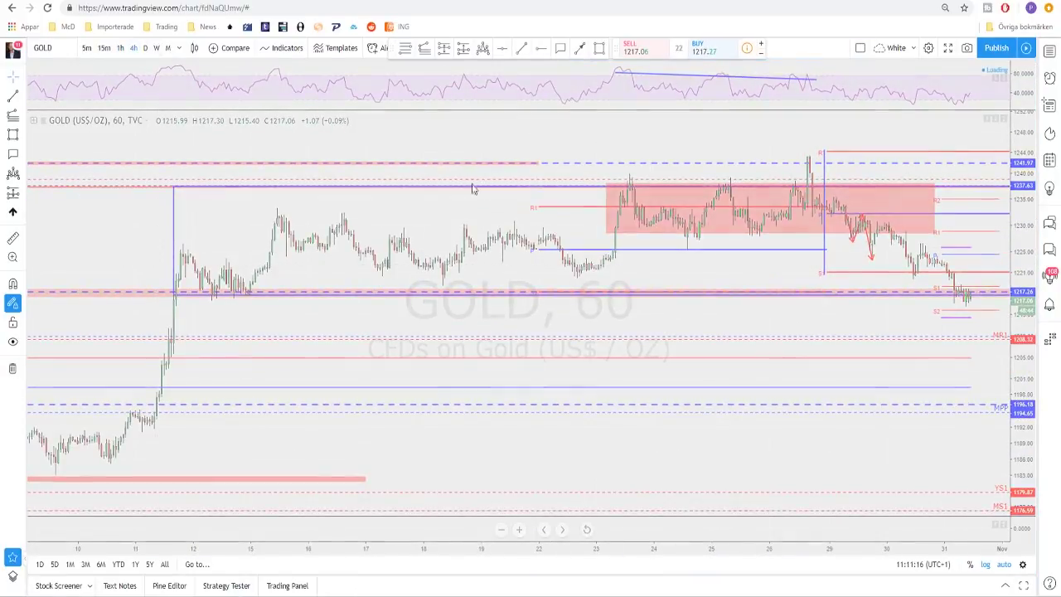
scroll(708, 254, up, 2)
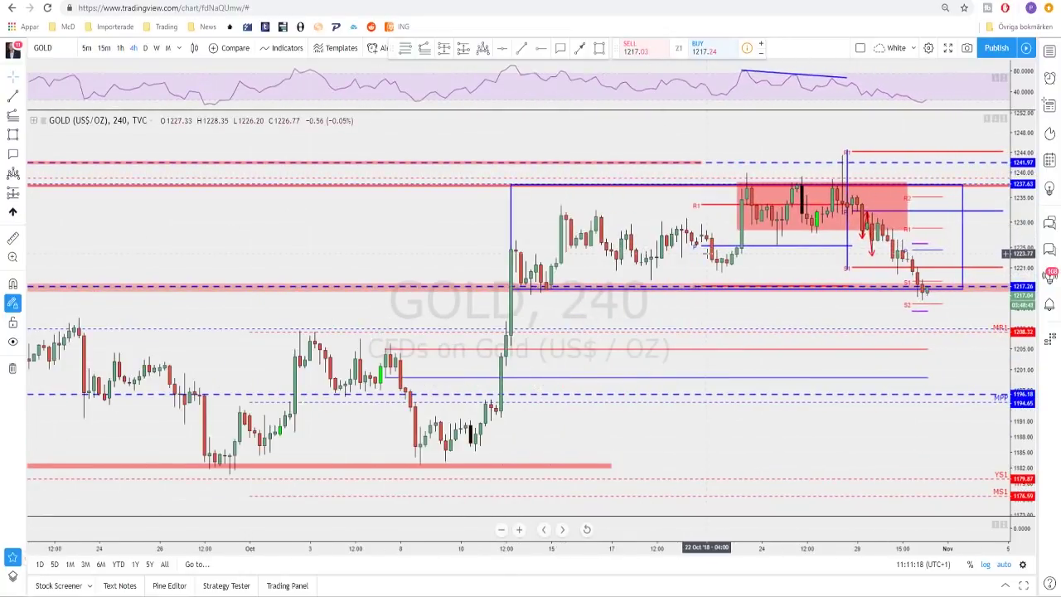
scroll(775, 315, down, 1)
scroll(821, 315, down, 2)
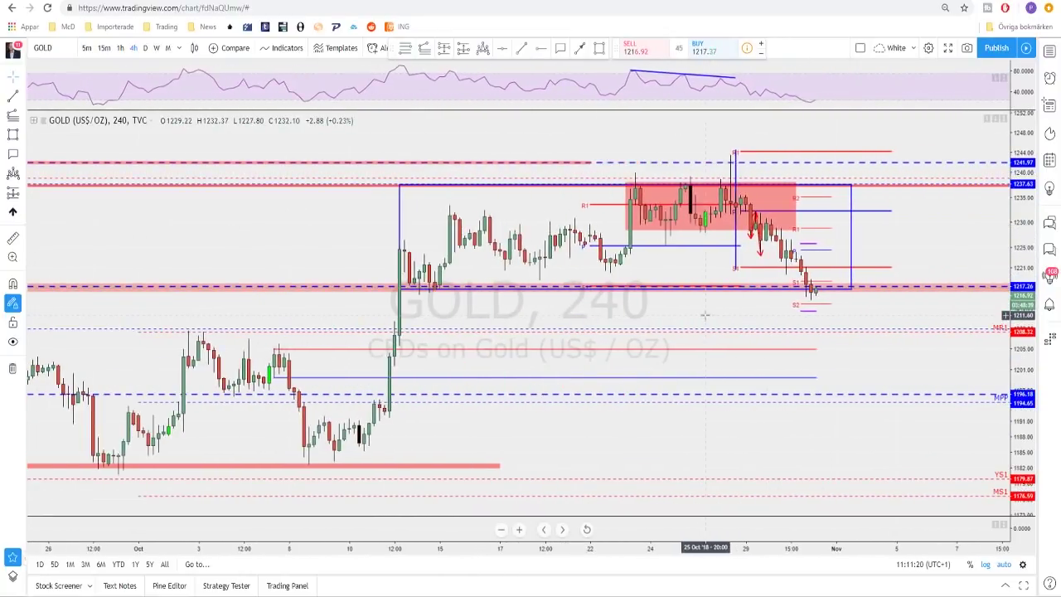
click(750, 191)
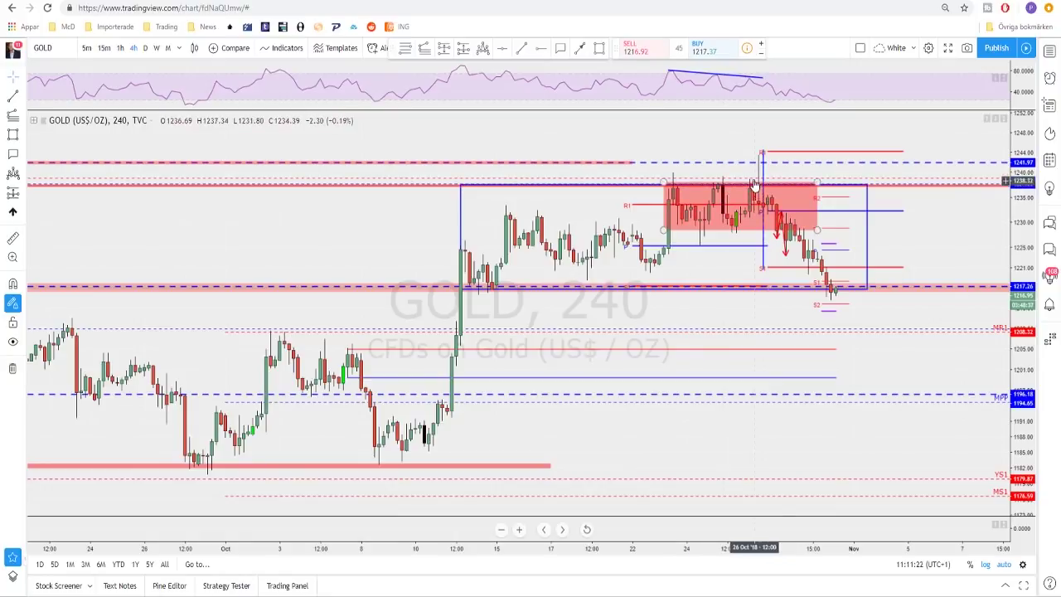
scroll(701, 194, up, 1)
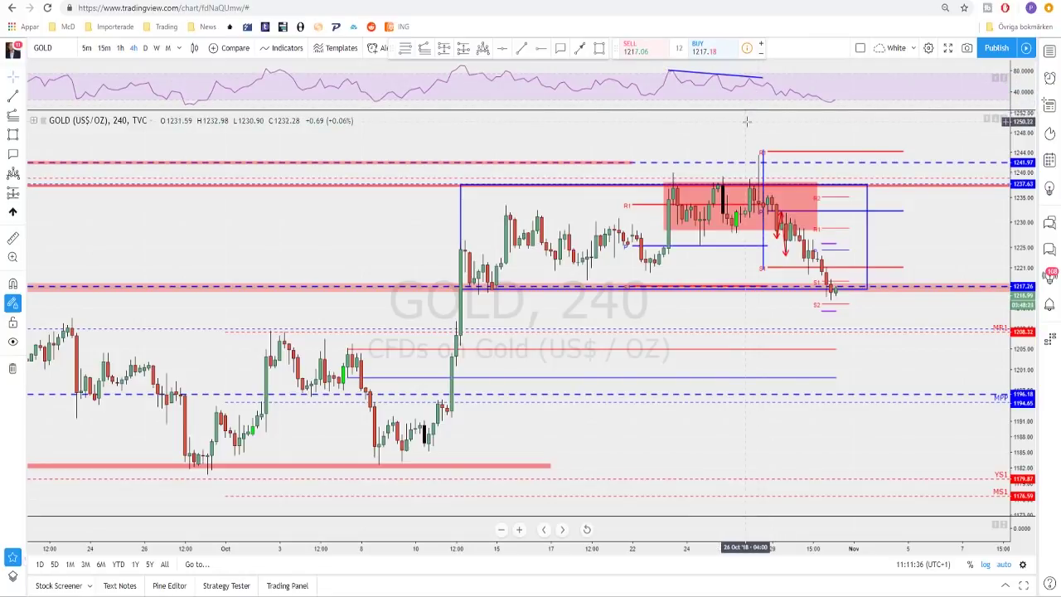
scroll(747, 122, up, 2)
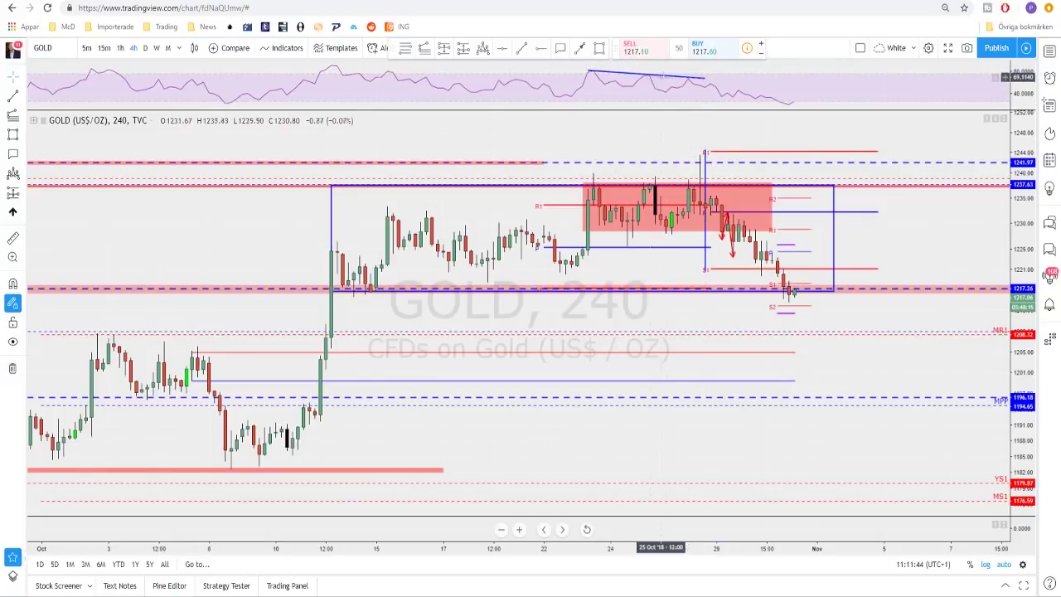
Set gold to the 1-hour interval and delete the vertical blue trend line at the start of 29 October
click(119, 48)
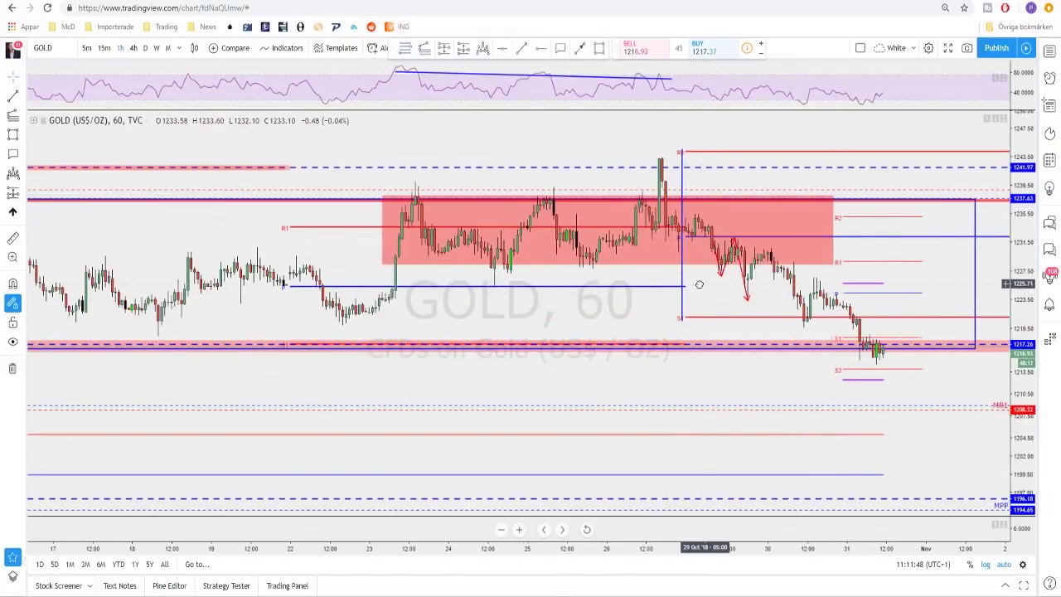
drag(701, 288, 668, 283)
scroll(668, 283, down, 1)
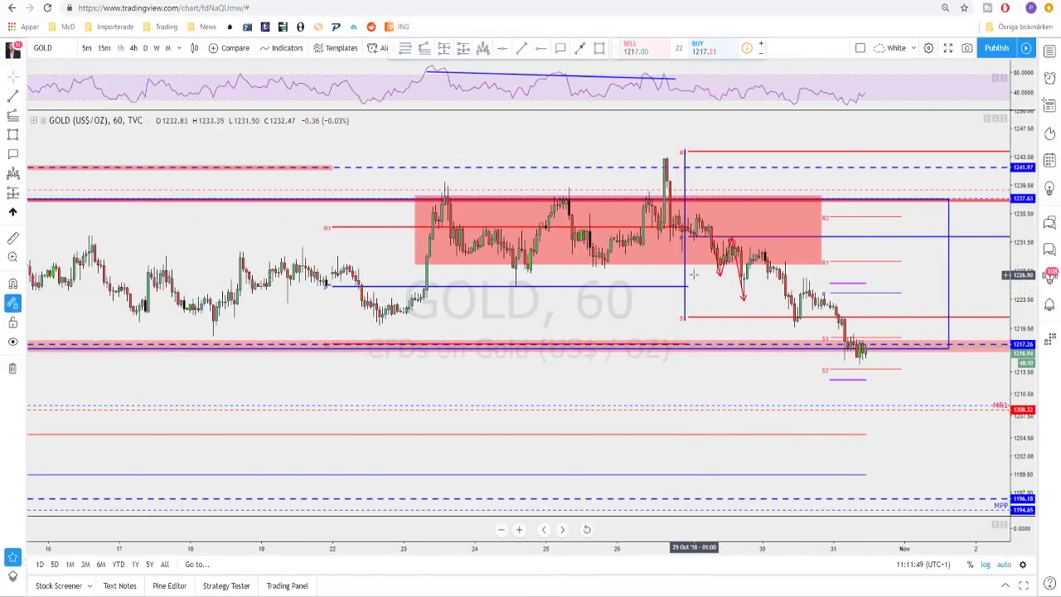
click(686, 204)
key(Delete)
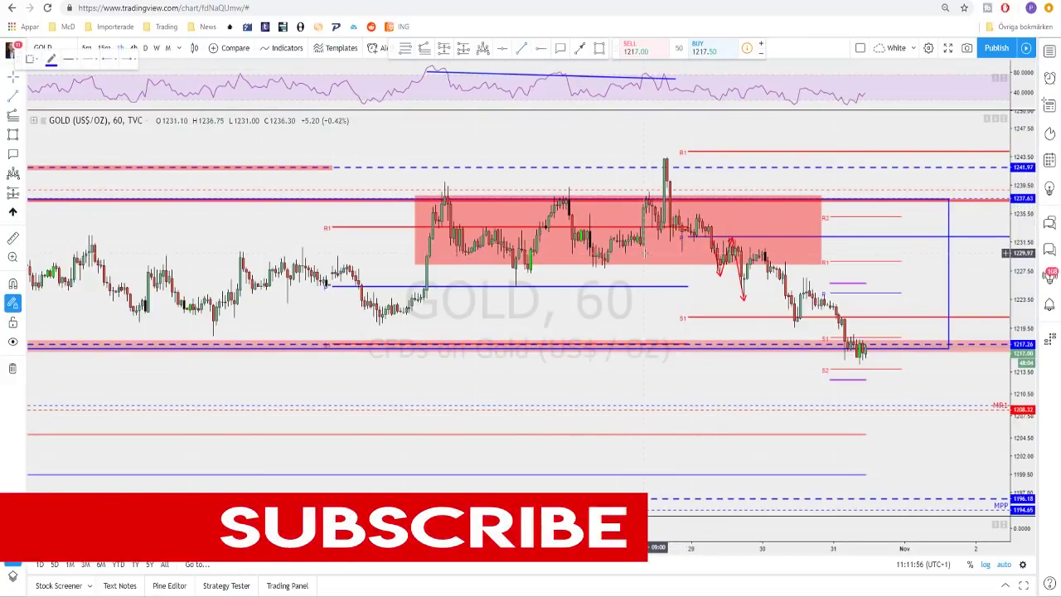
Draw a horizontal blue trend line below the red resistance zone, placed at about 1225.34 from 24 October to 30 October
click(661, 252)
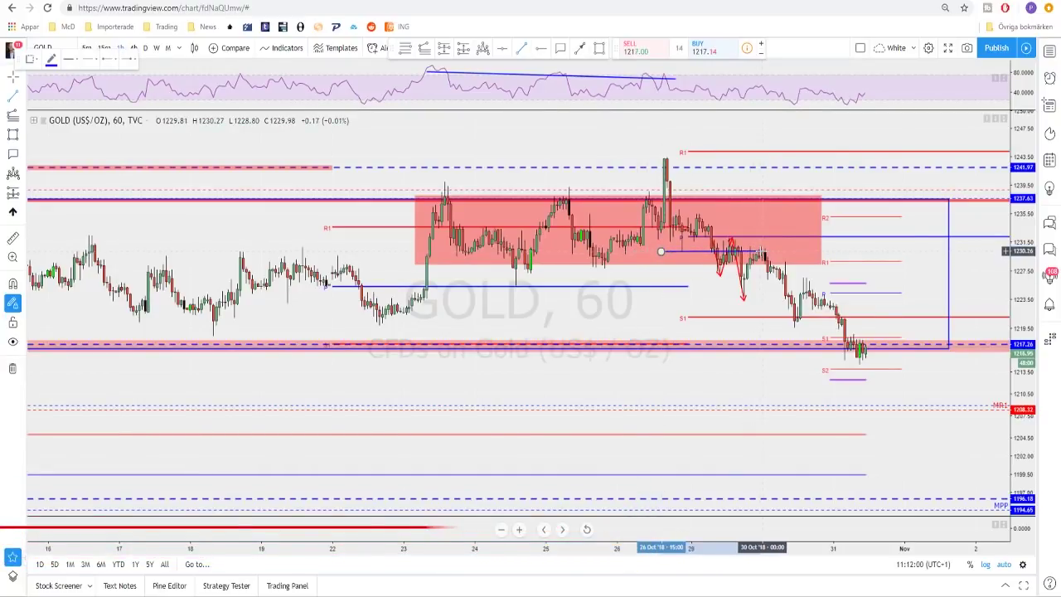
click(761, 251)
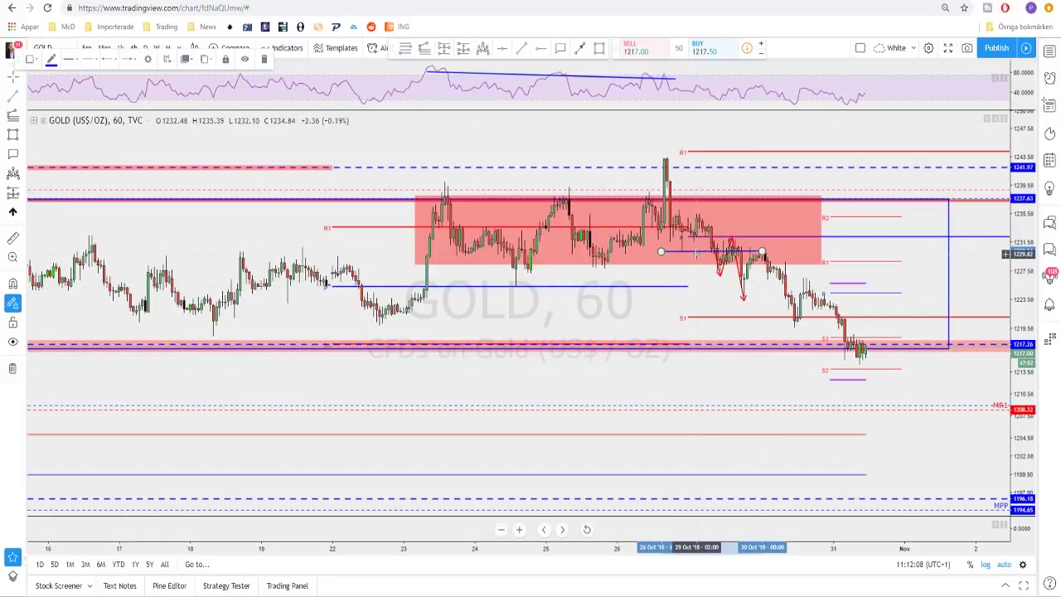
drag(699, 257, 532, 288)
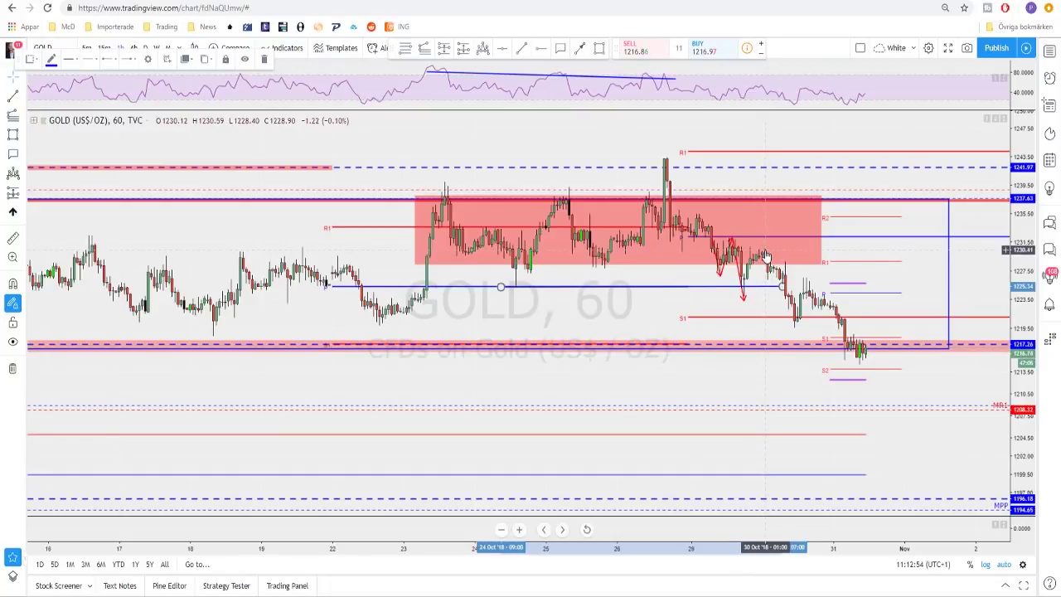
Extend the second red arrow's tip down to the blue box's lower edge, at about 1216.5 around midday on 30 October
scroll(757, 262, up, 1)
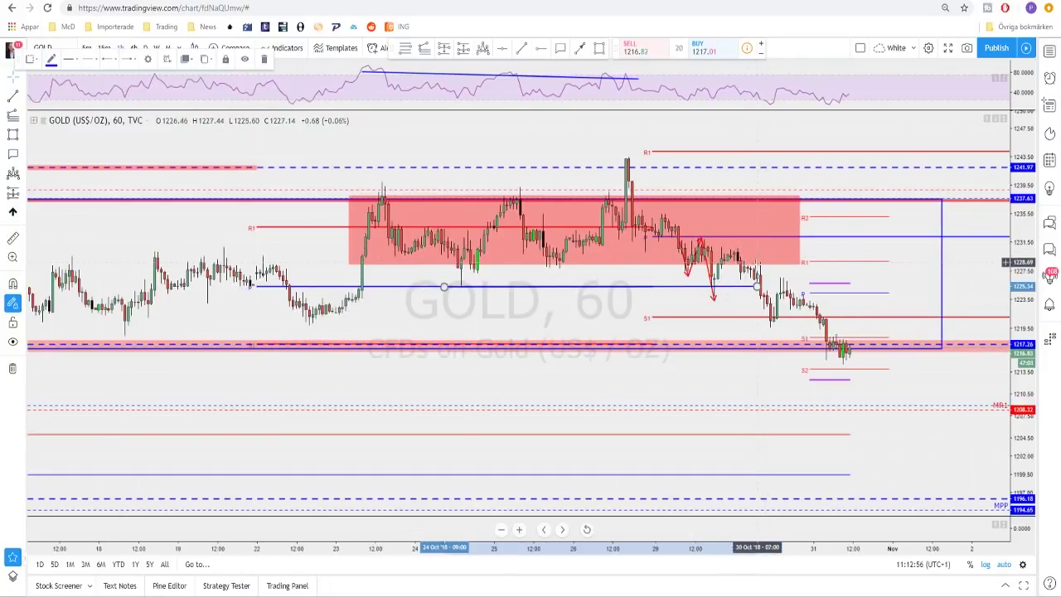
scroll(757, 262, up, 1)
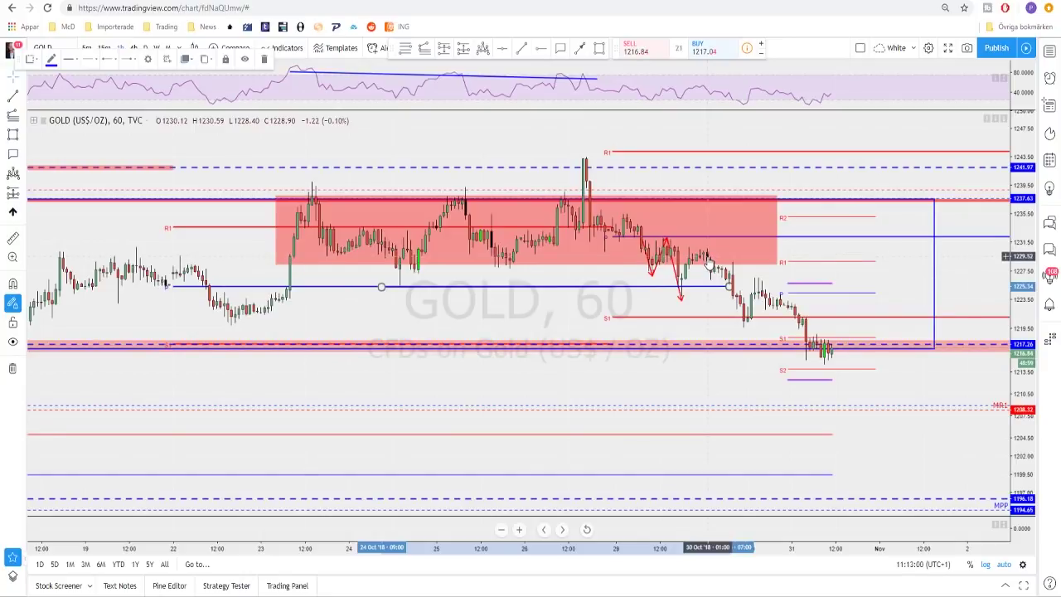
scroll(750, 301, down, 2)
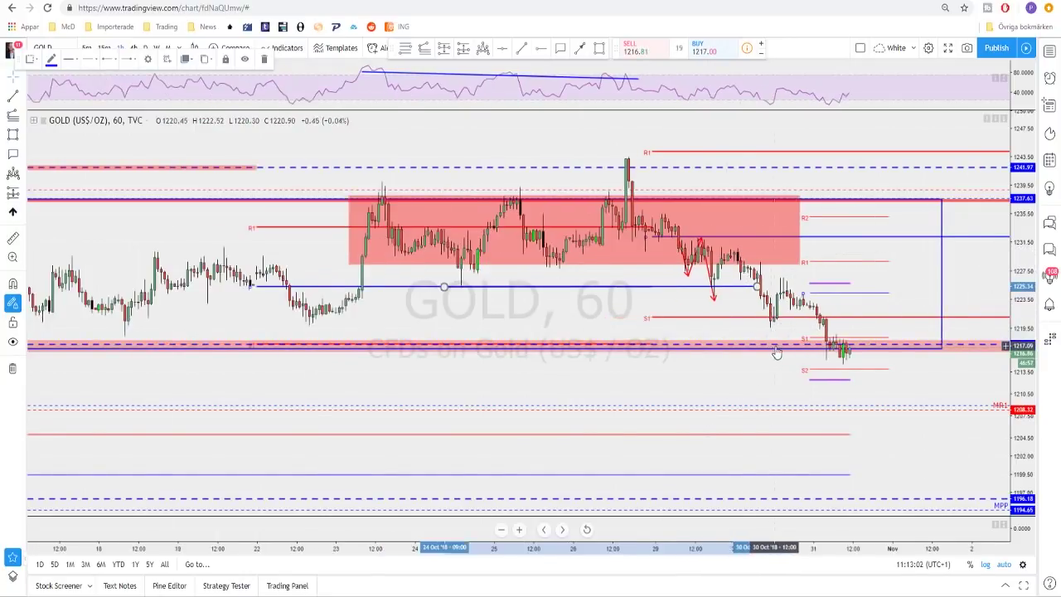
click(760, 238)
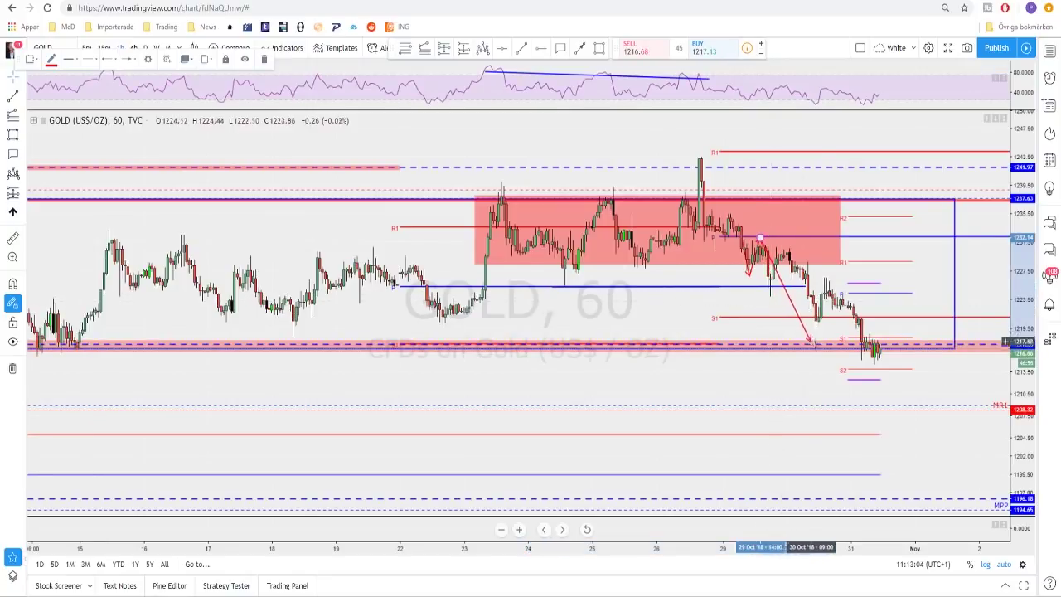
click(818, 349)
scroll(819, 348, down, 2)
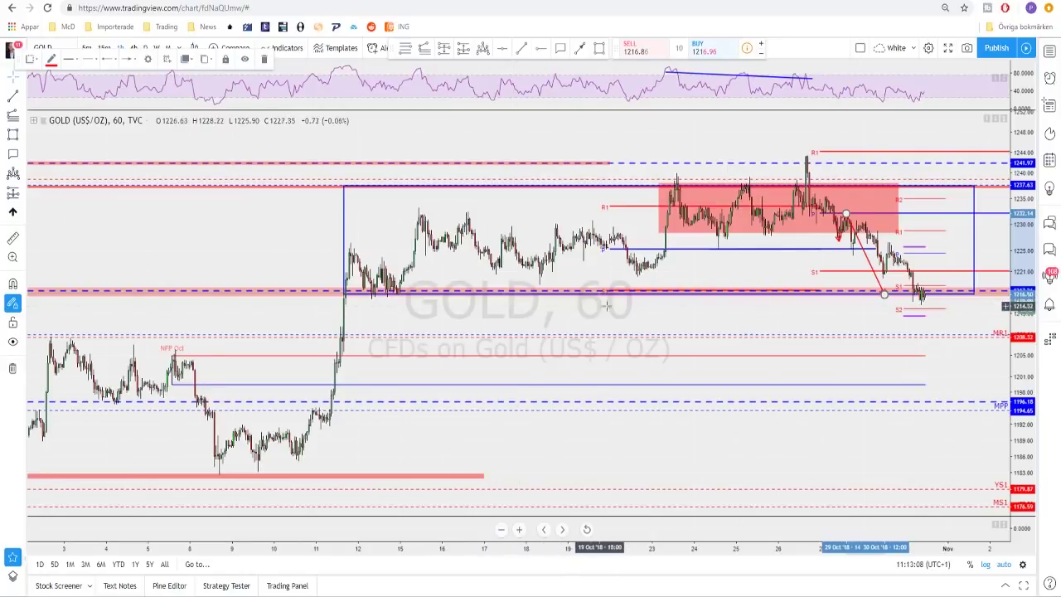
scroll(697, 307, up, 2)
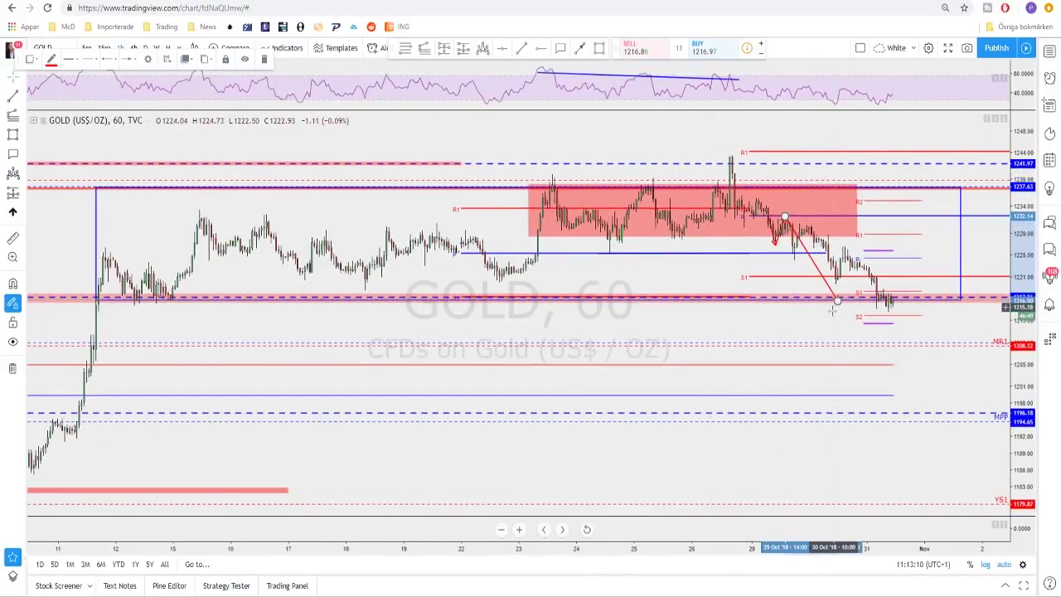
scroll(813, 310, up, 2)
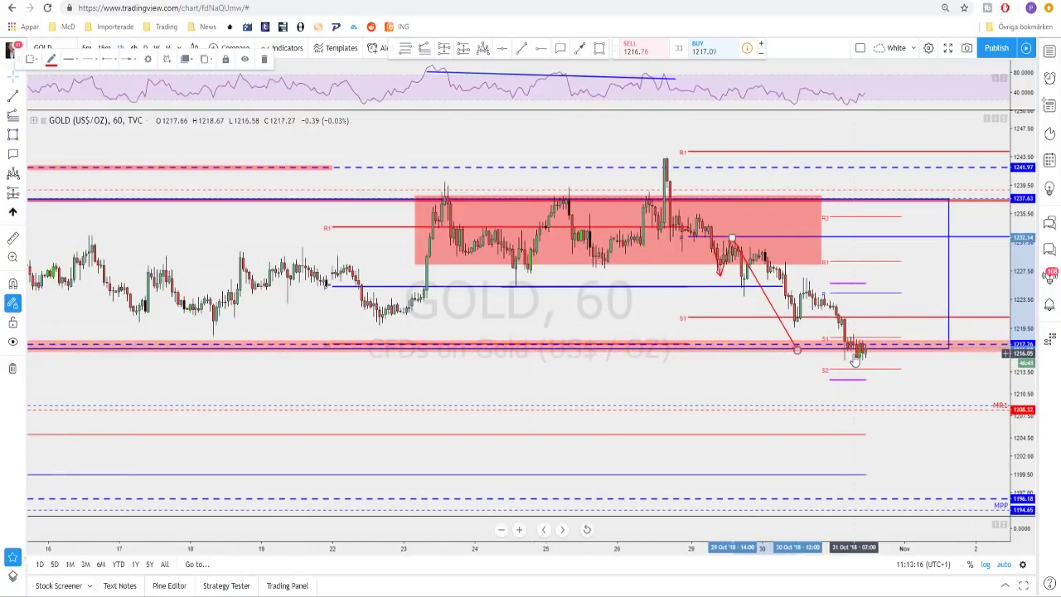
scroll(847, 358, down, 2)
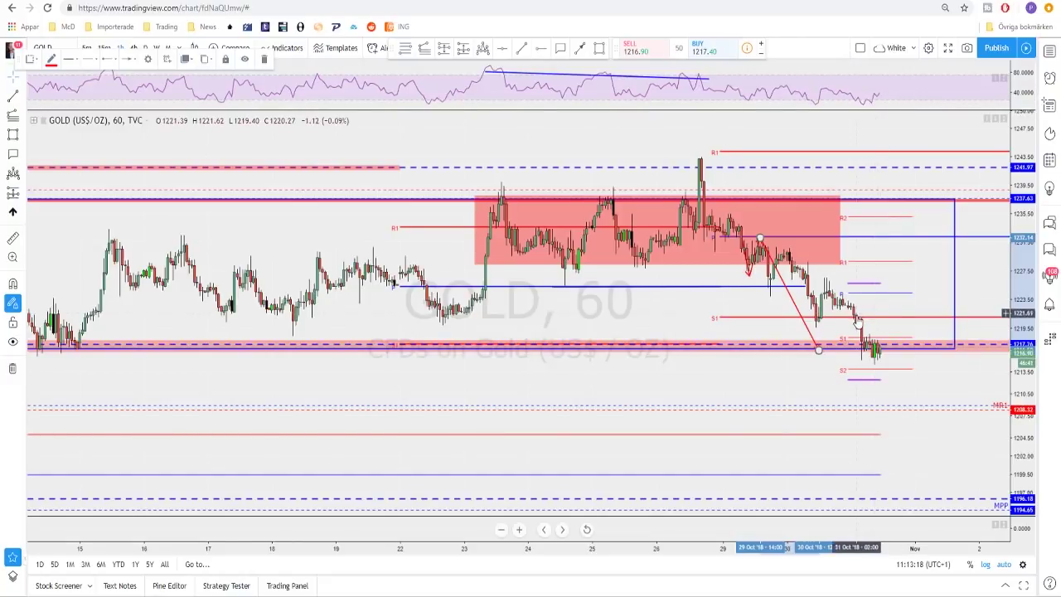
Sketch a red arrow on 31 October from about 1216.57 up to about 1221.24, and remove it
scroll(862, 315, up, 1)
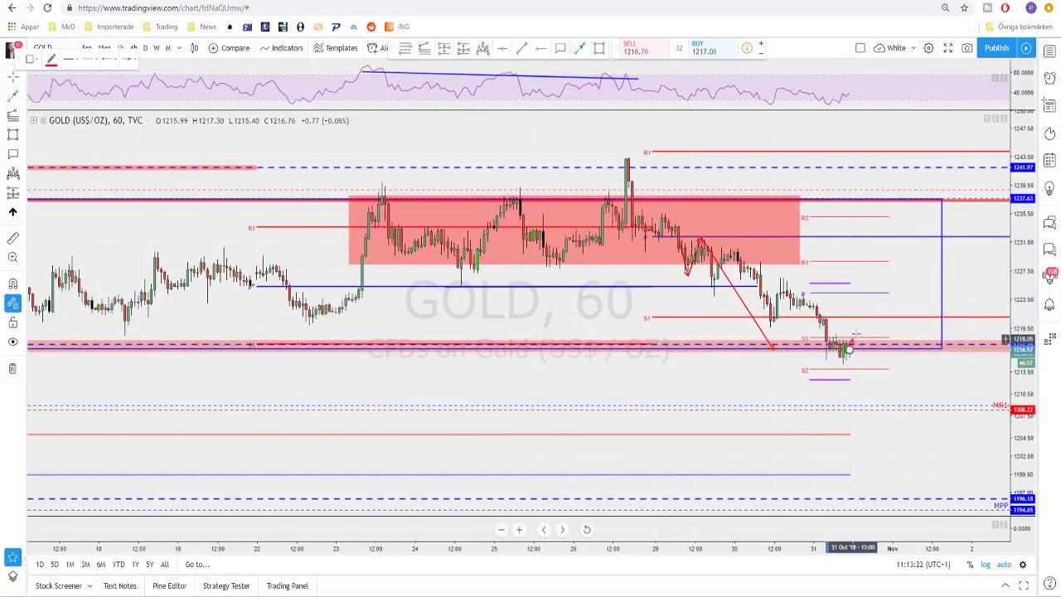
click(850, 349)
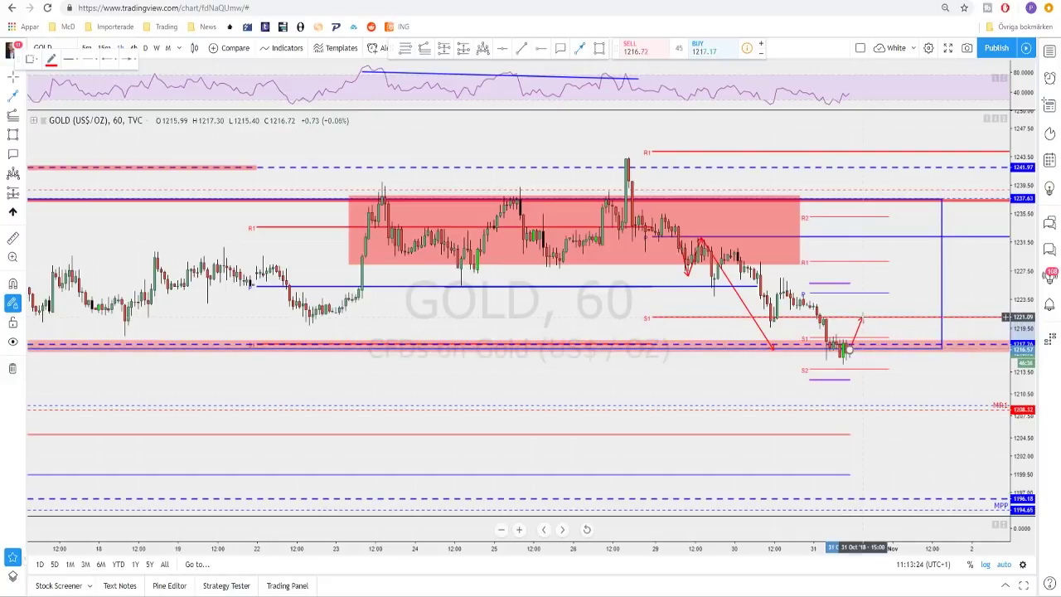
click(863, 317)
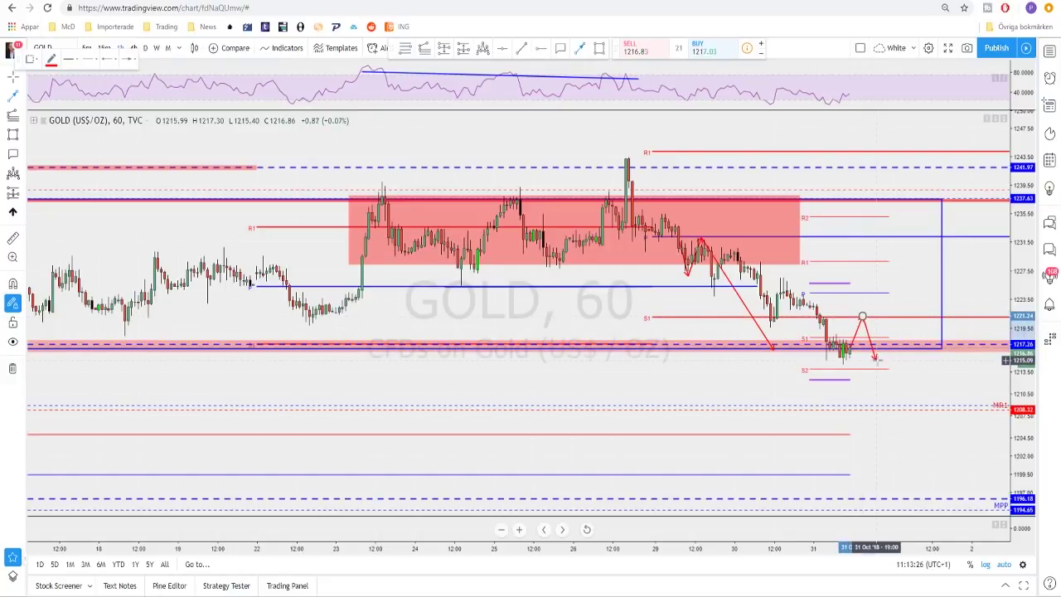
key(Escape)
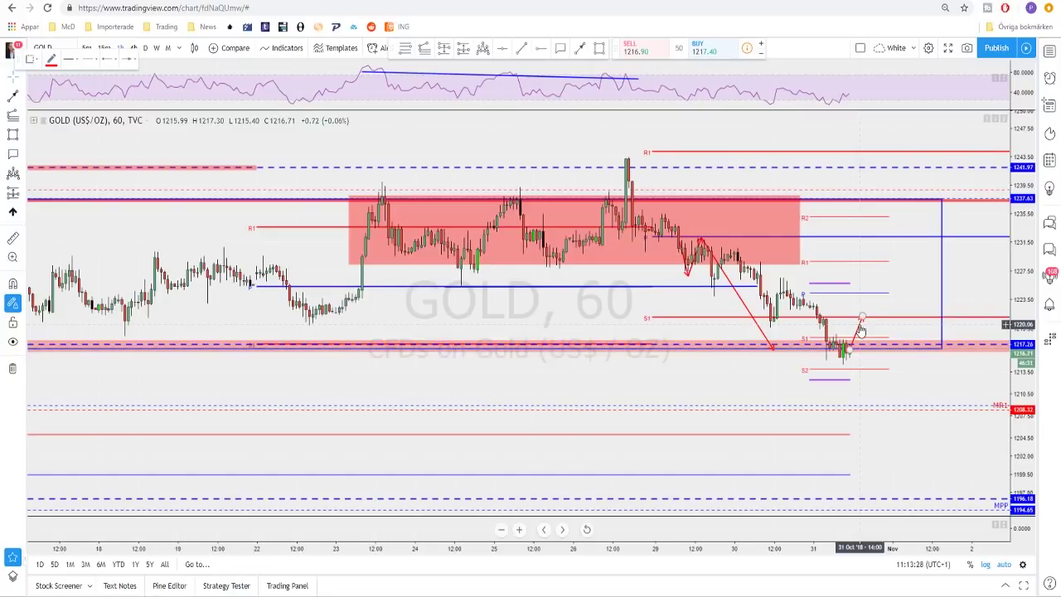
click(858, 331)
scroll(858, 331, down, 2)
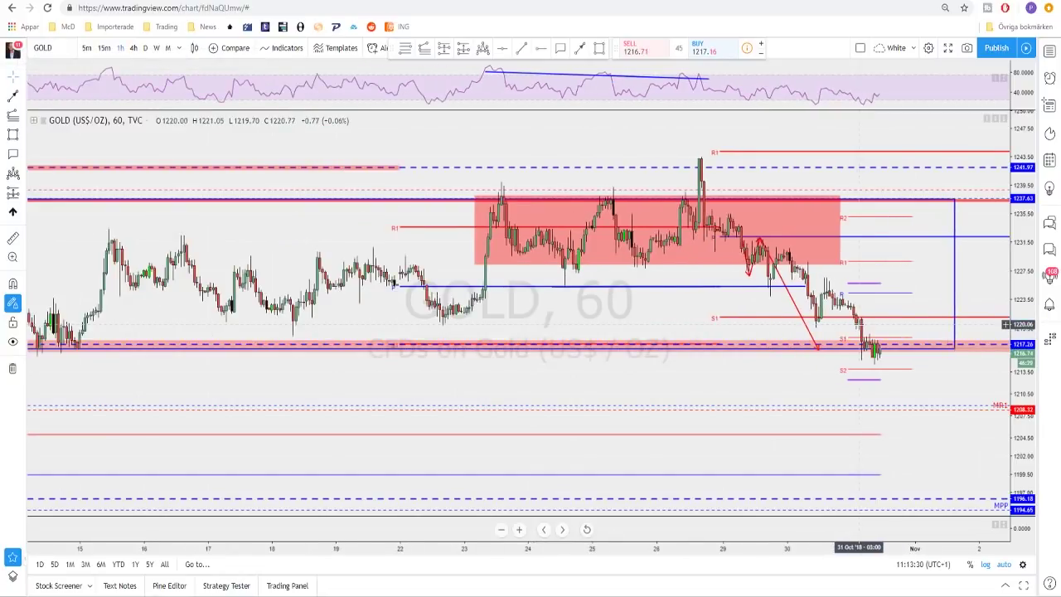